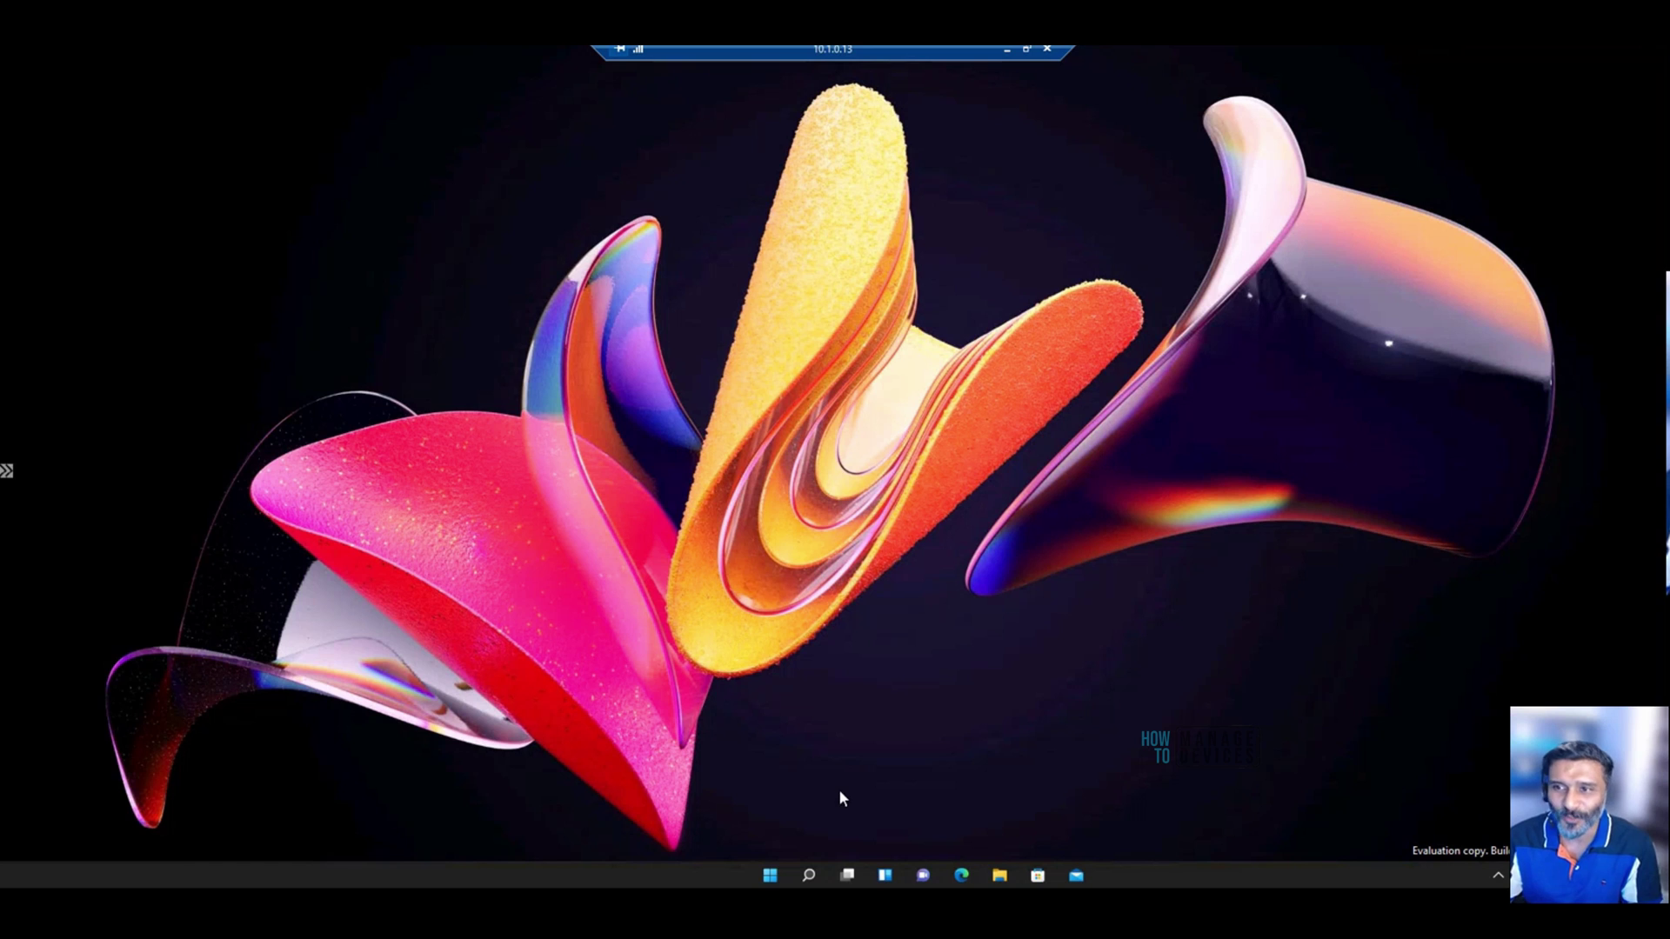
- From Start, open Settings and go to System > About to see the device and Windows specifications
left_click(769, 880)
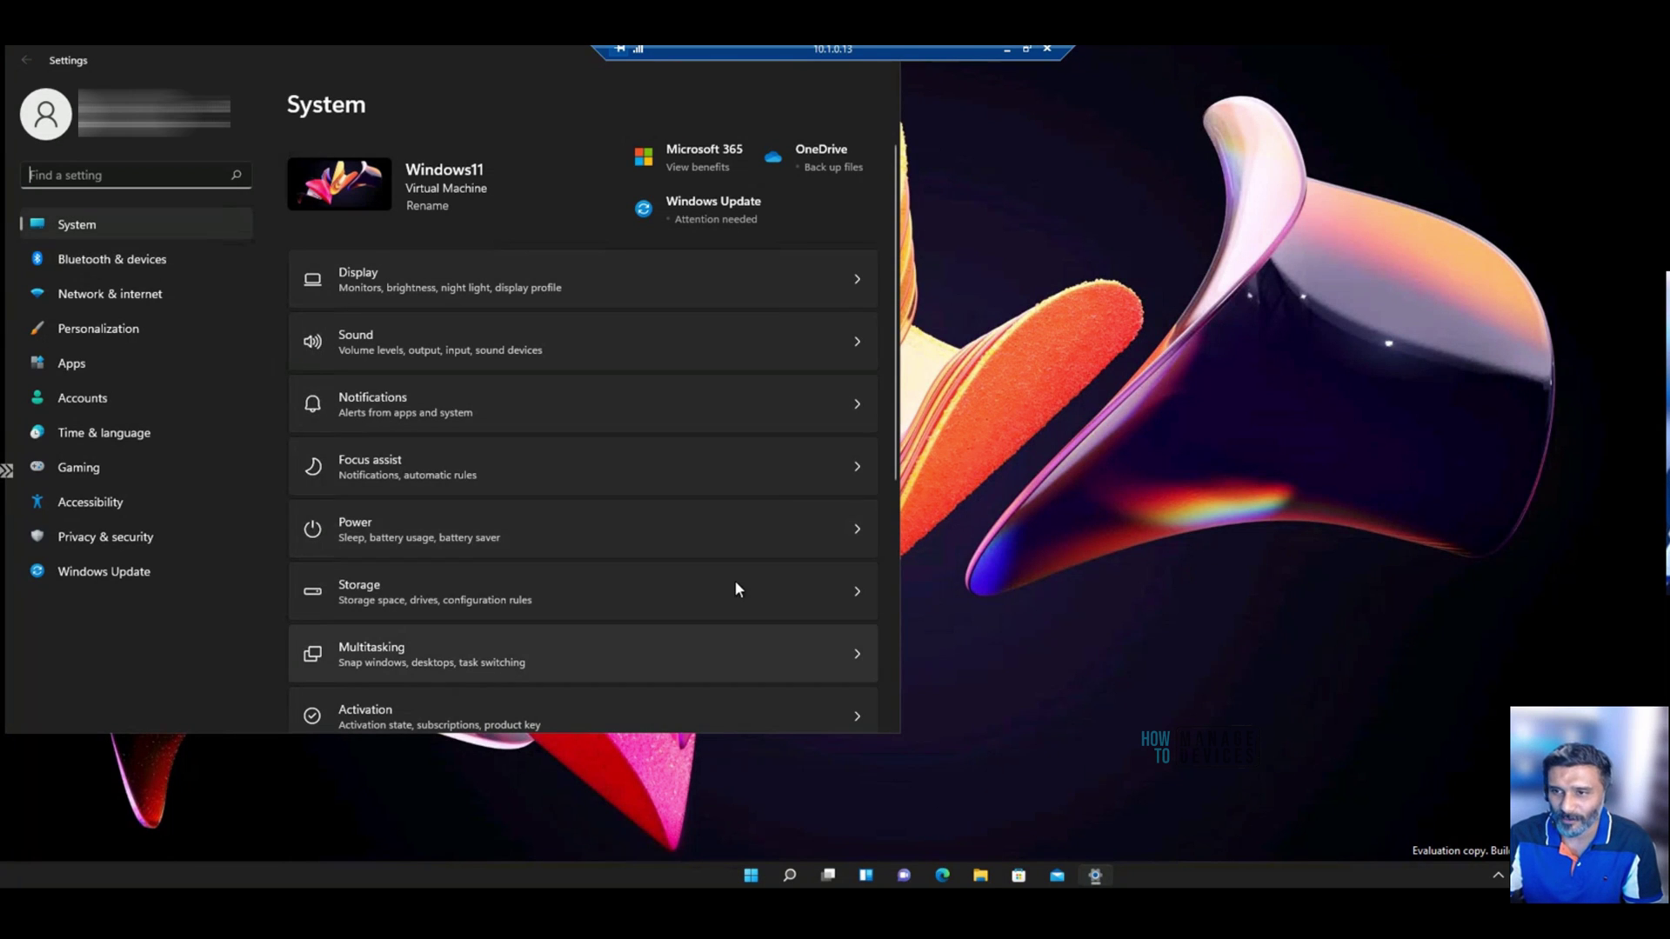
scroll(734, 583, "down", 2)
scroll(736, 589, "down", 3)
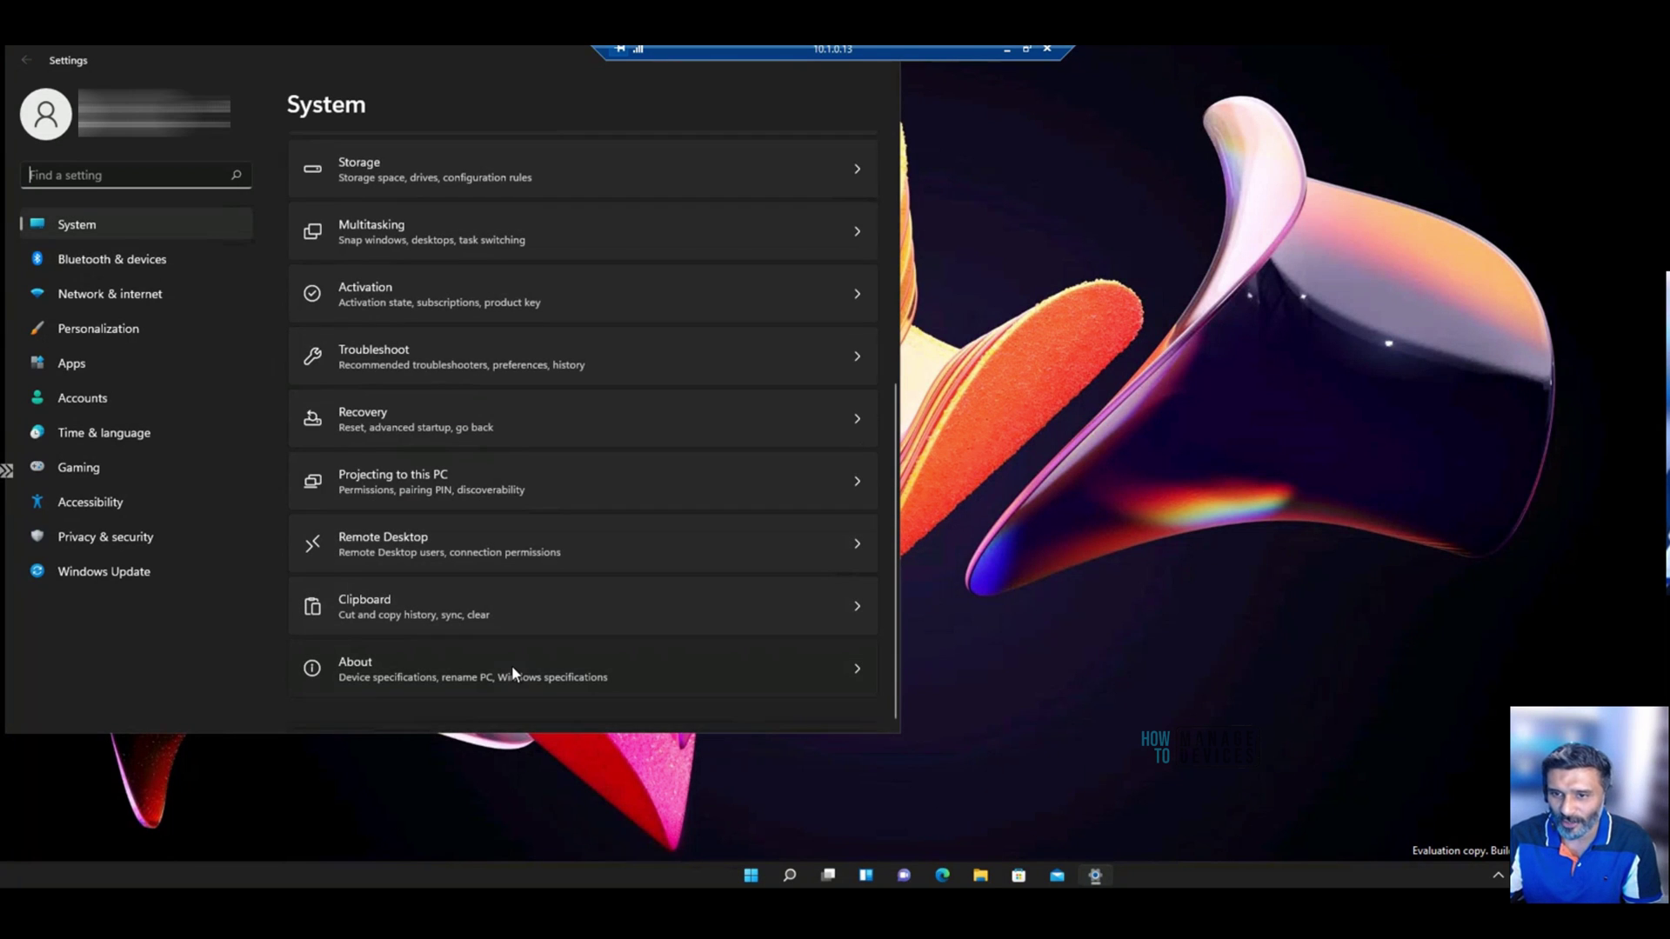
left_click(488, 677)
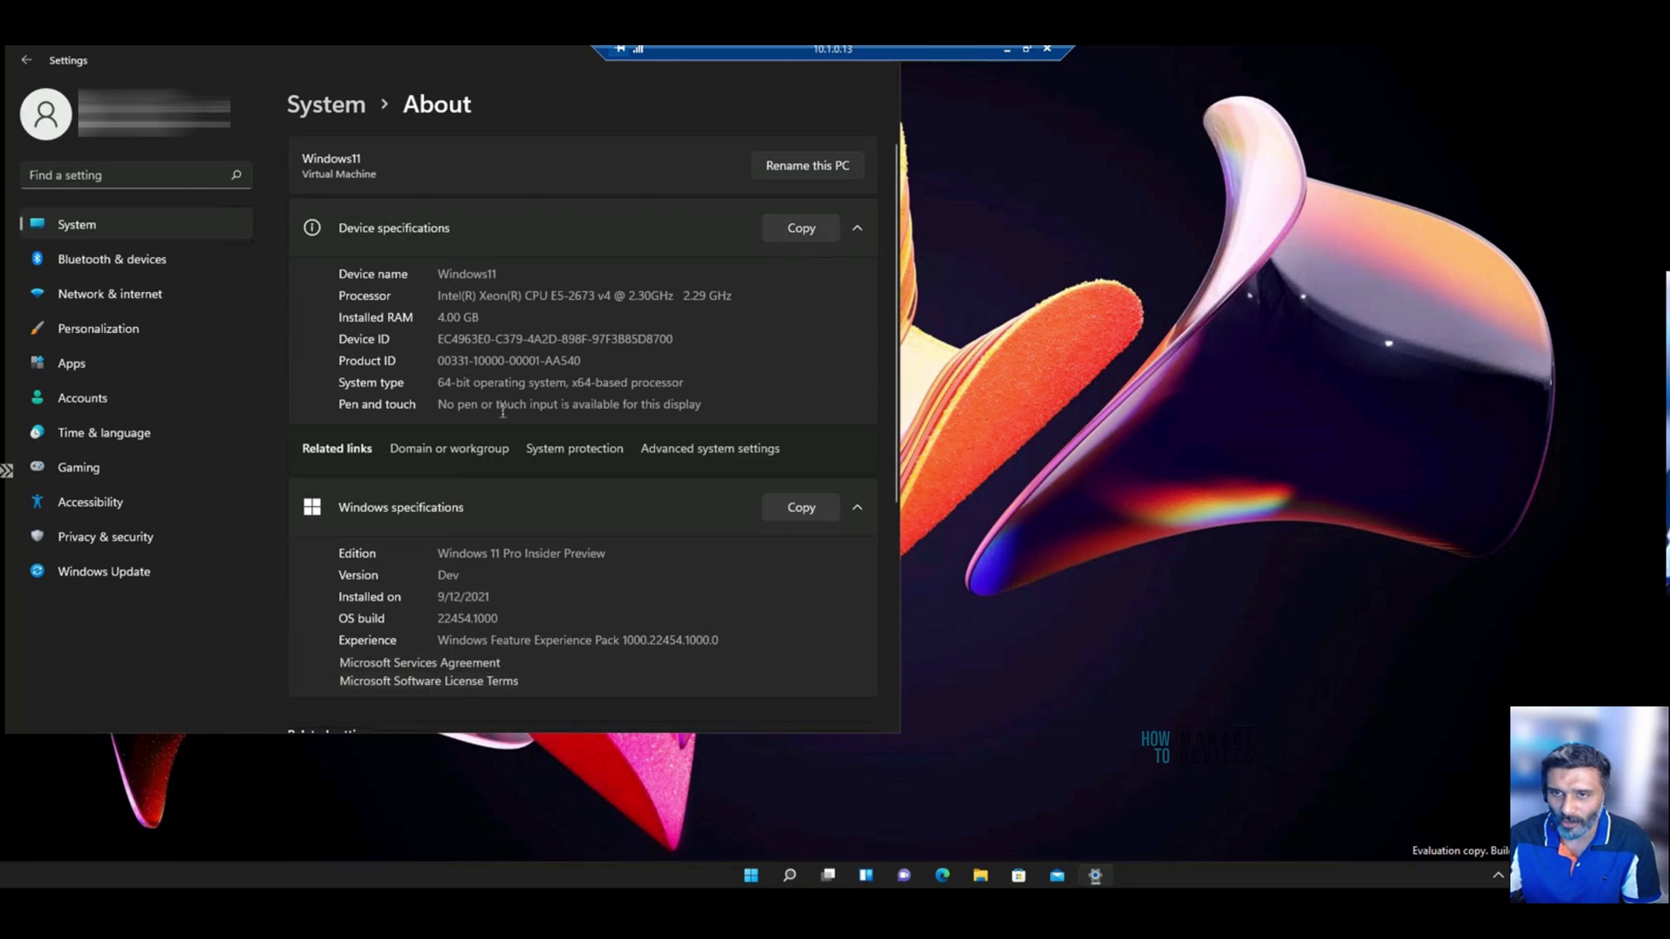
- Open 'Domain or workgroup' to show System Properties for Windows11 in WORKGROUP
left_click(425, 452)
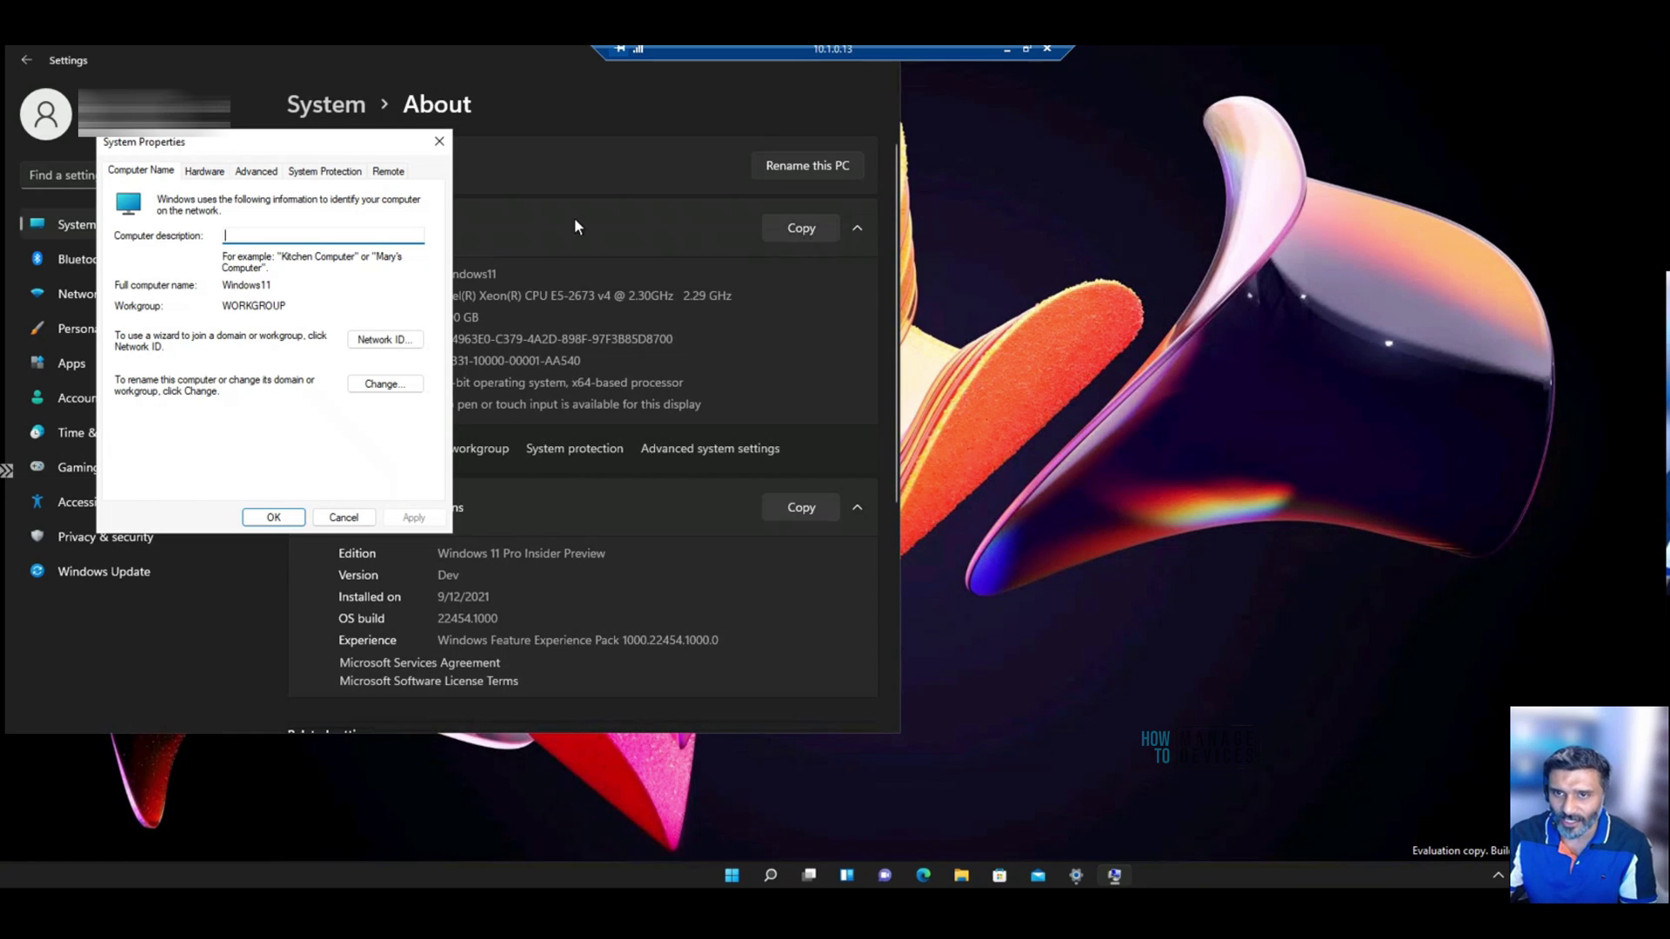
- In Computer Name/Domain Changes, switch membership to Domain and enter memcm.com
left_click_drag(323, 139, 481, 180)
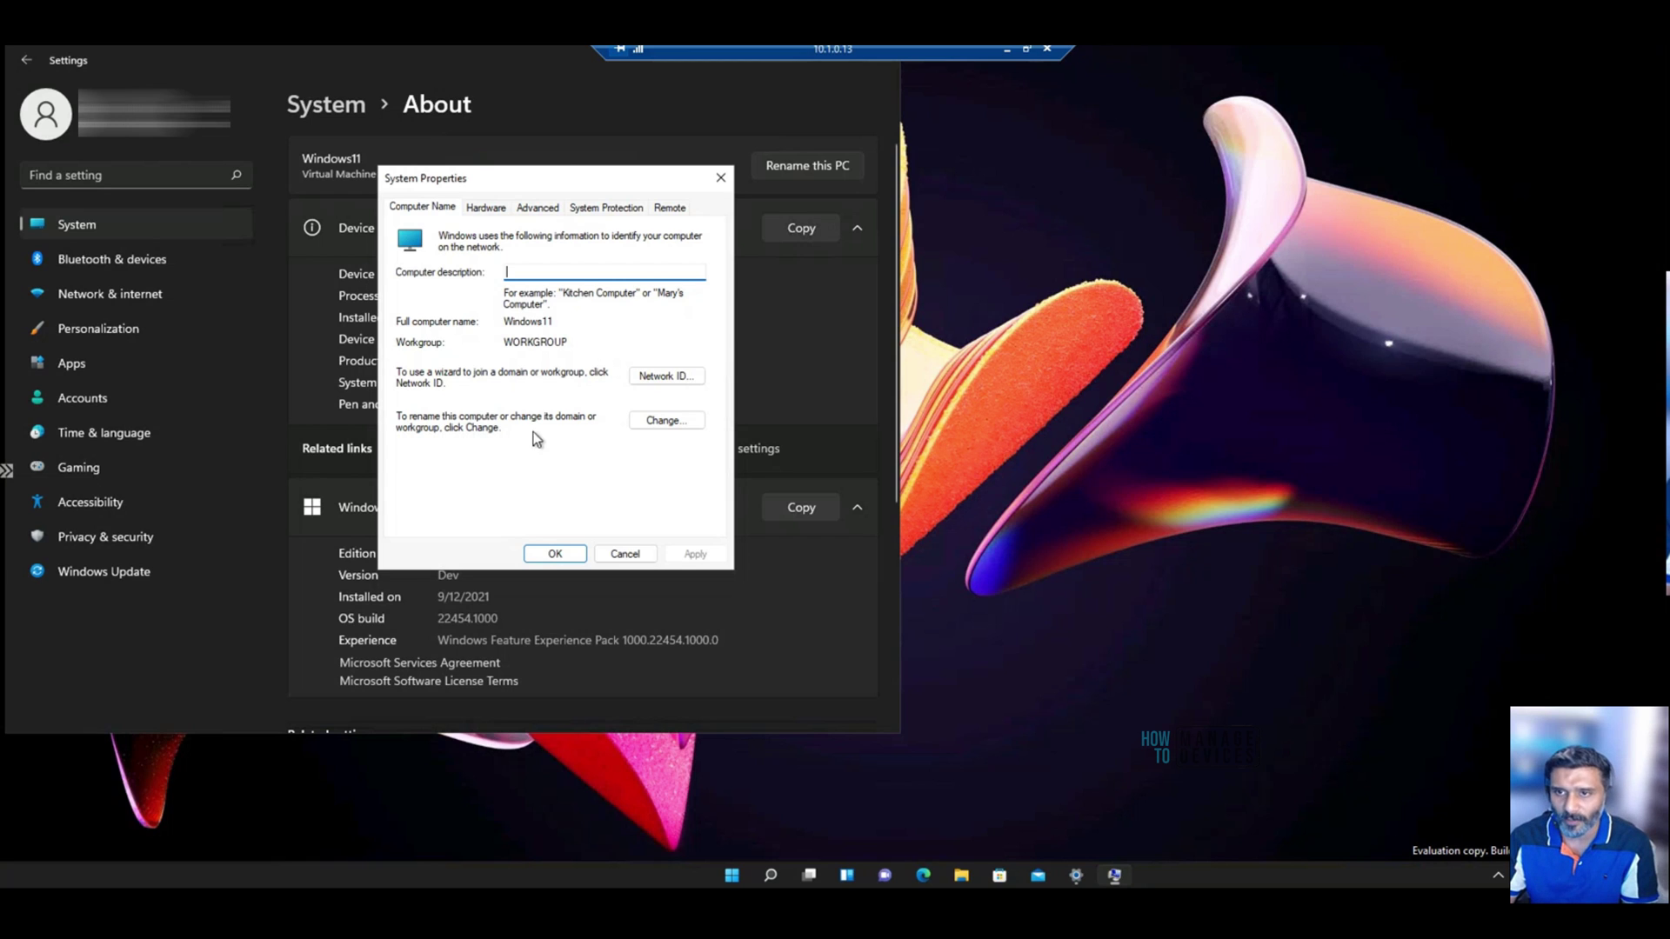
left_click(661, 421)
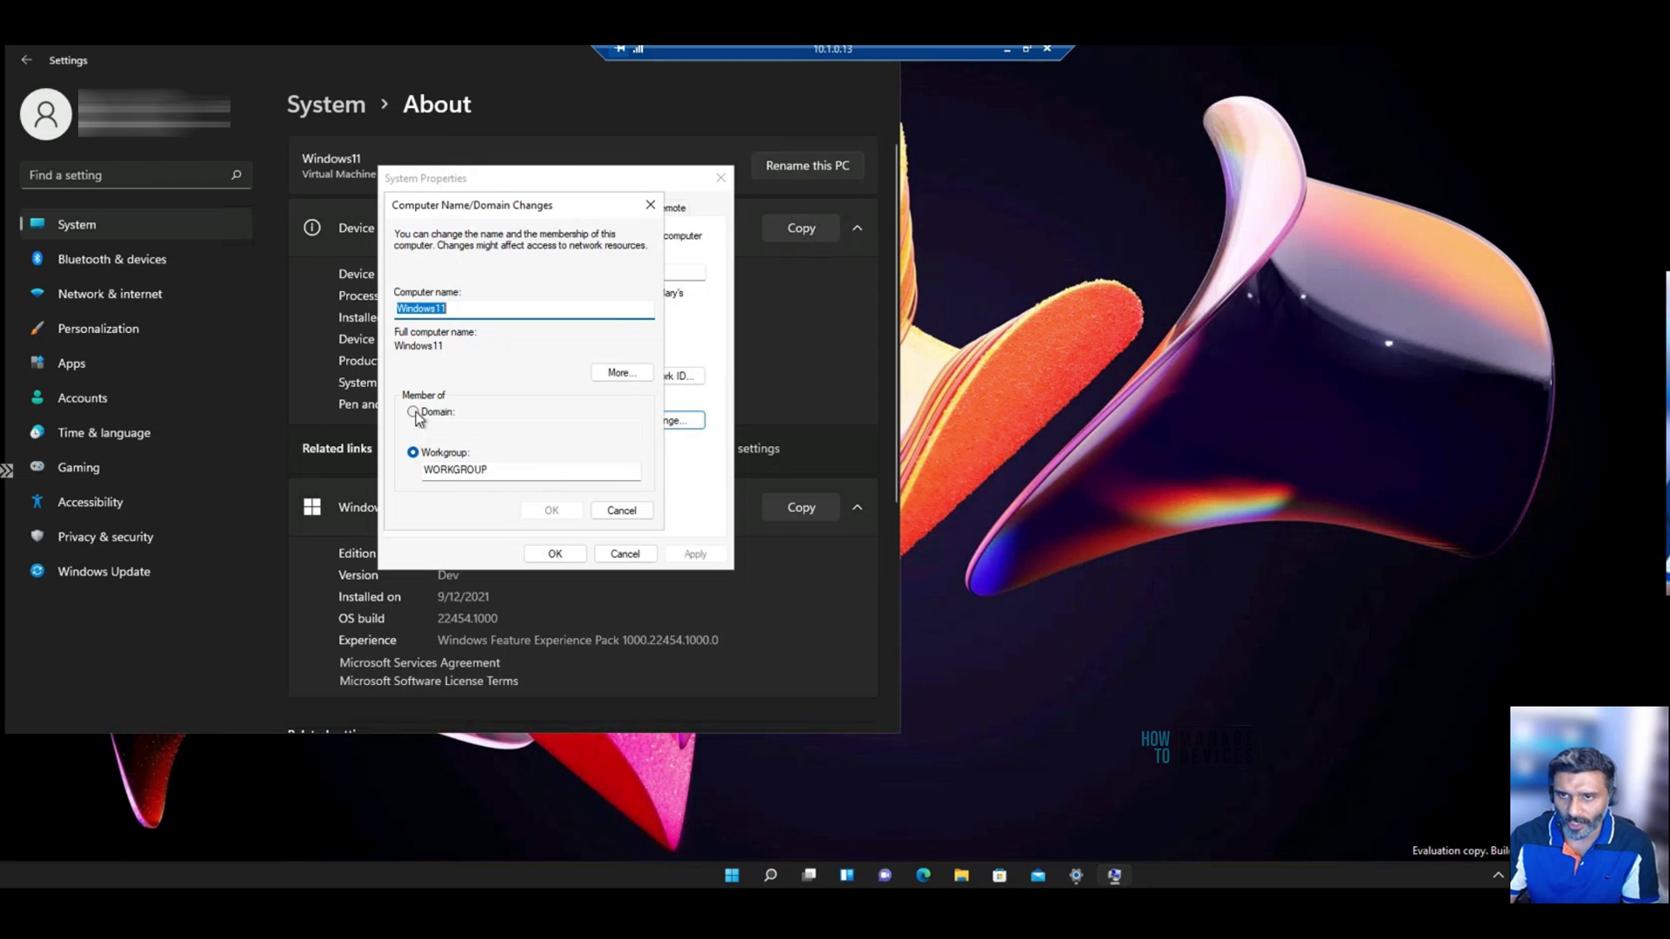
left_click(414, 414)
left_click(463, 428)
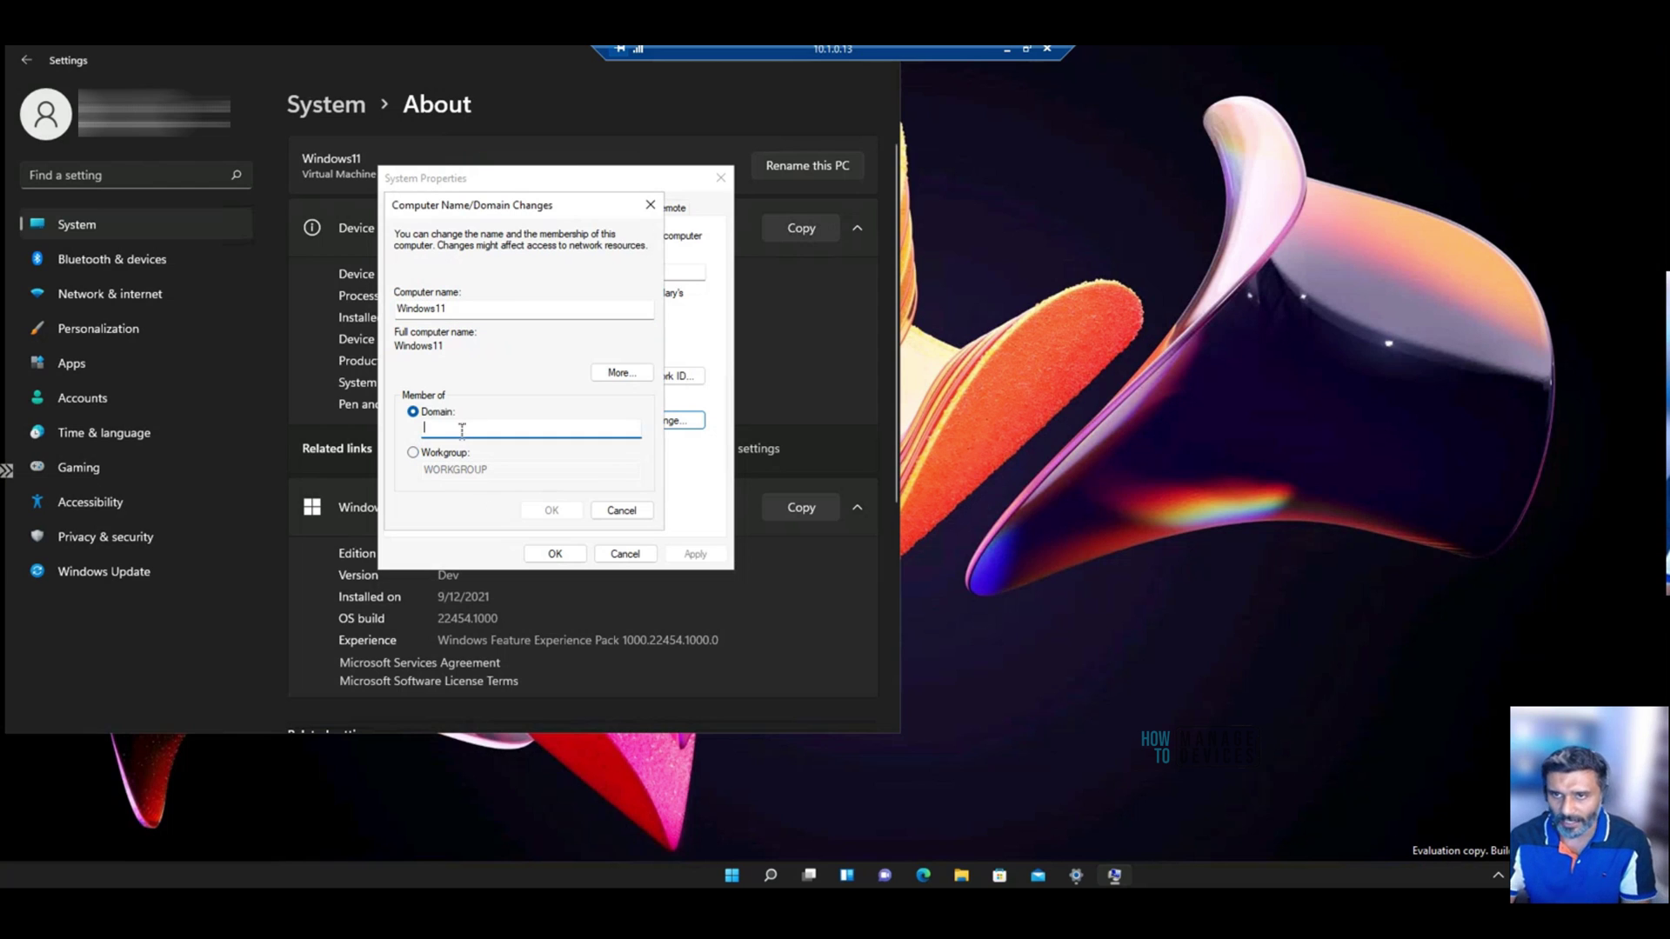
type("MeM")
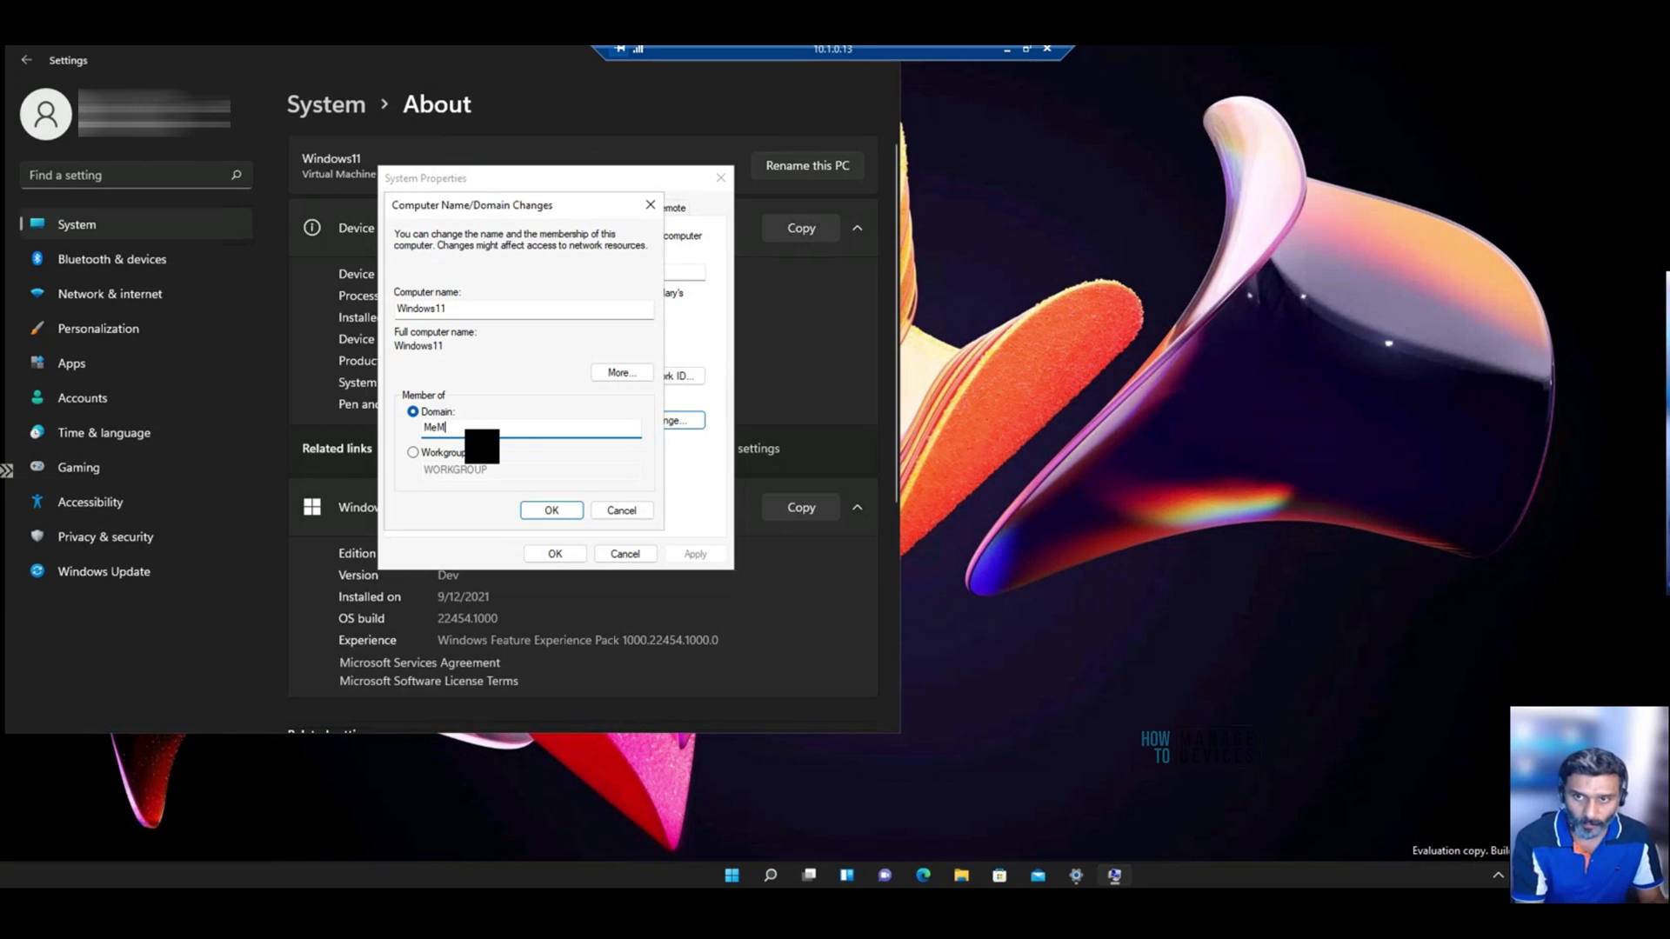
key("BackSpace")
key("BackSpace")
key("BackSpace")
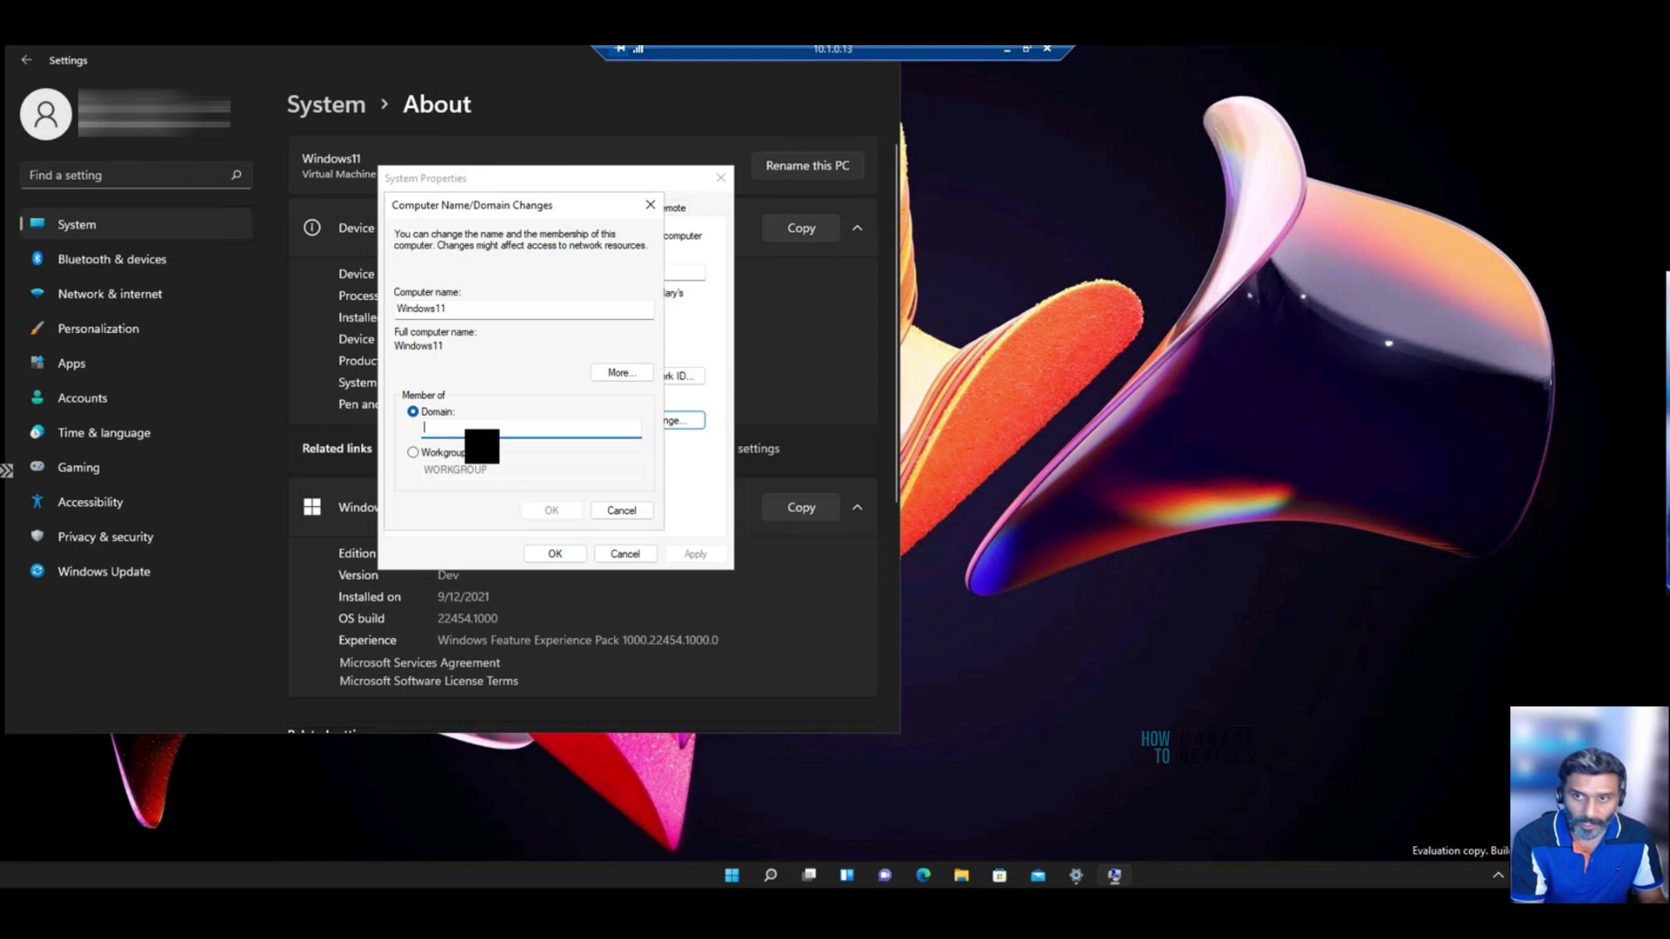
type("memcm")
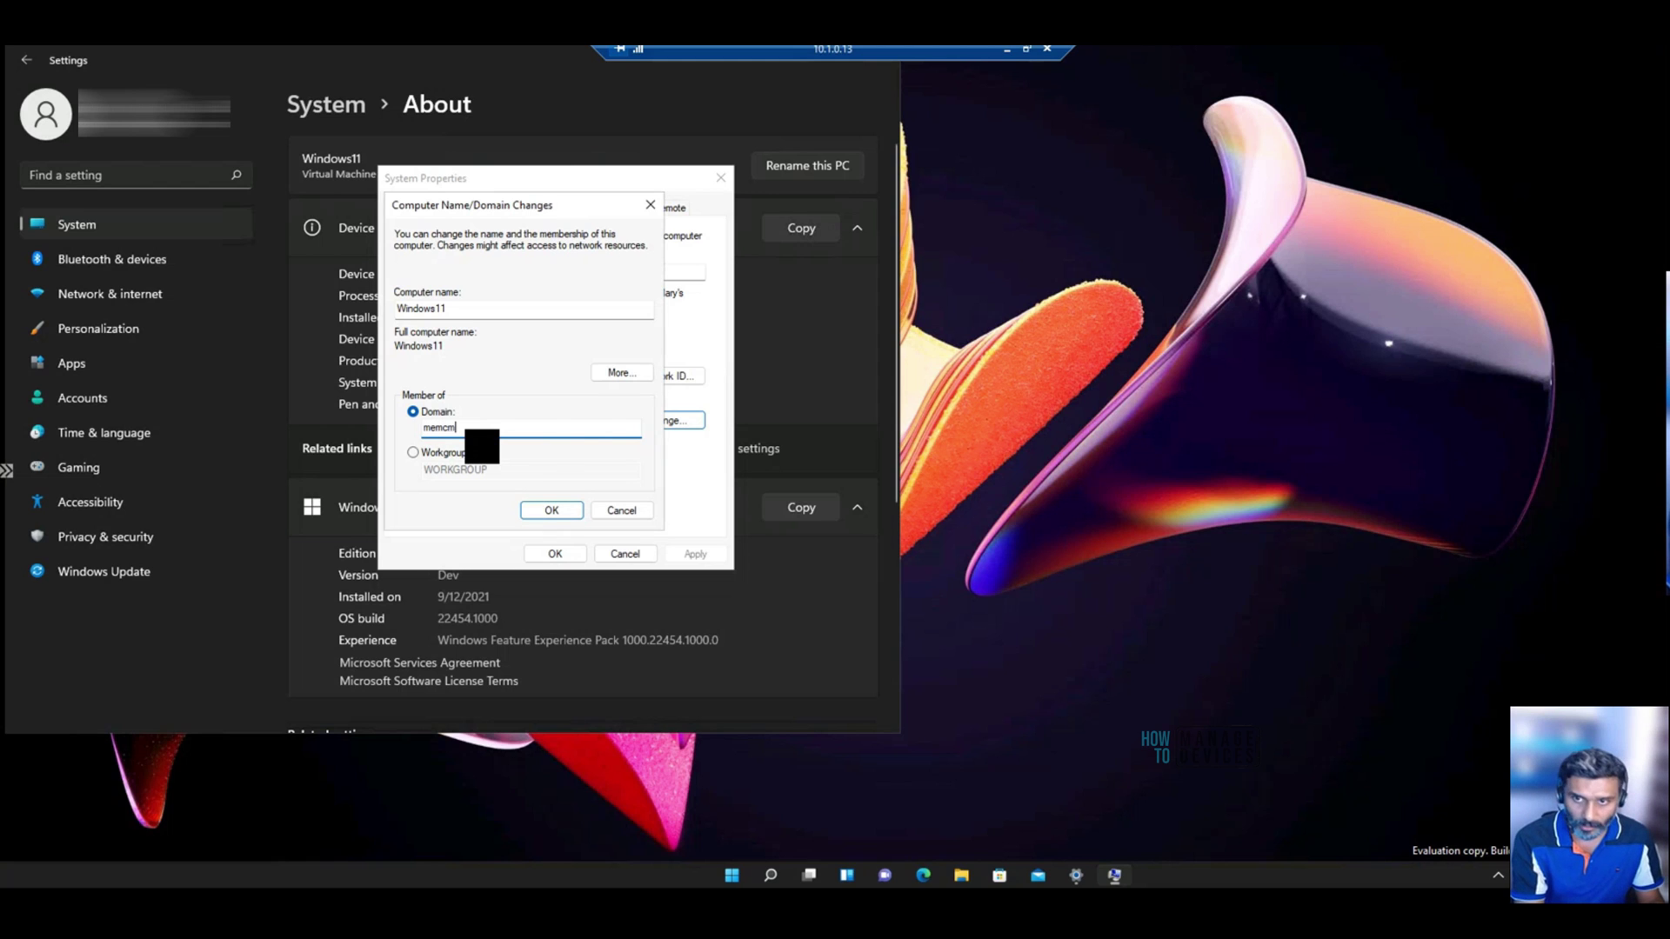
type(".com")
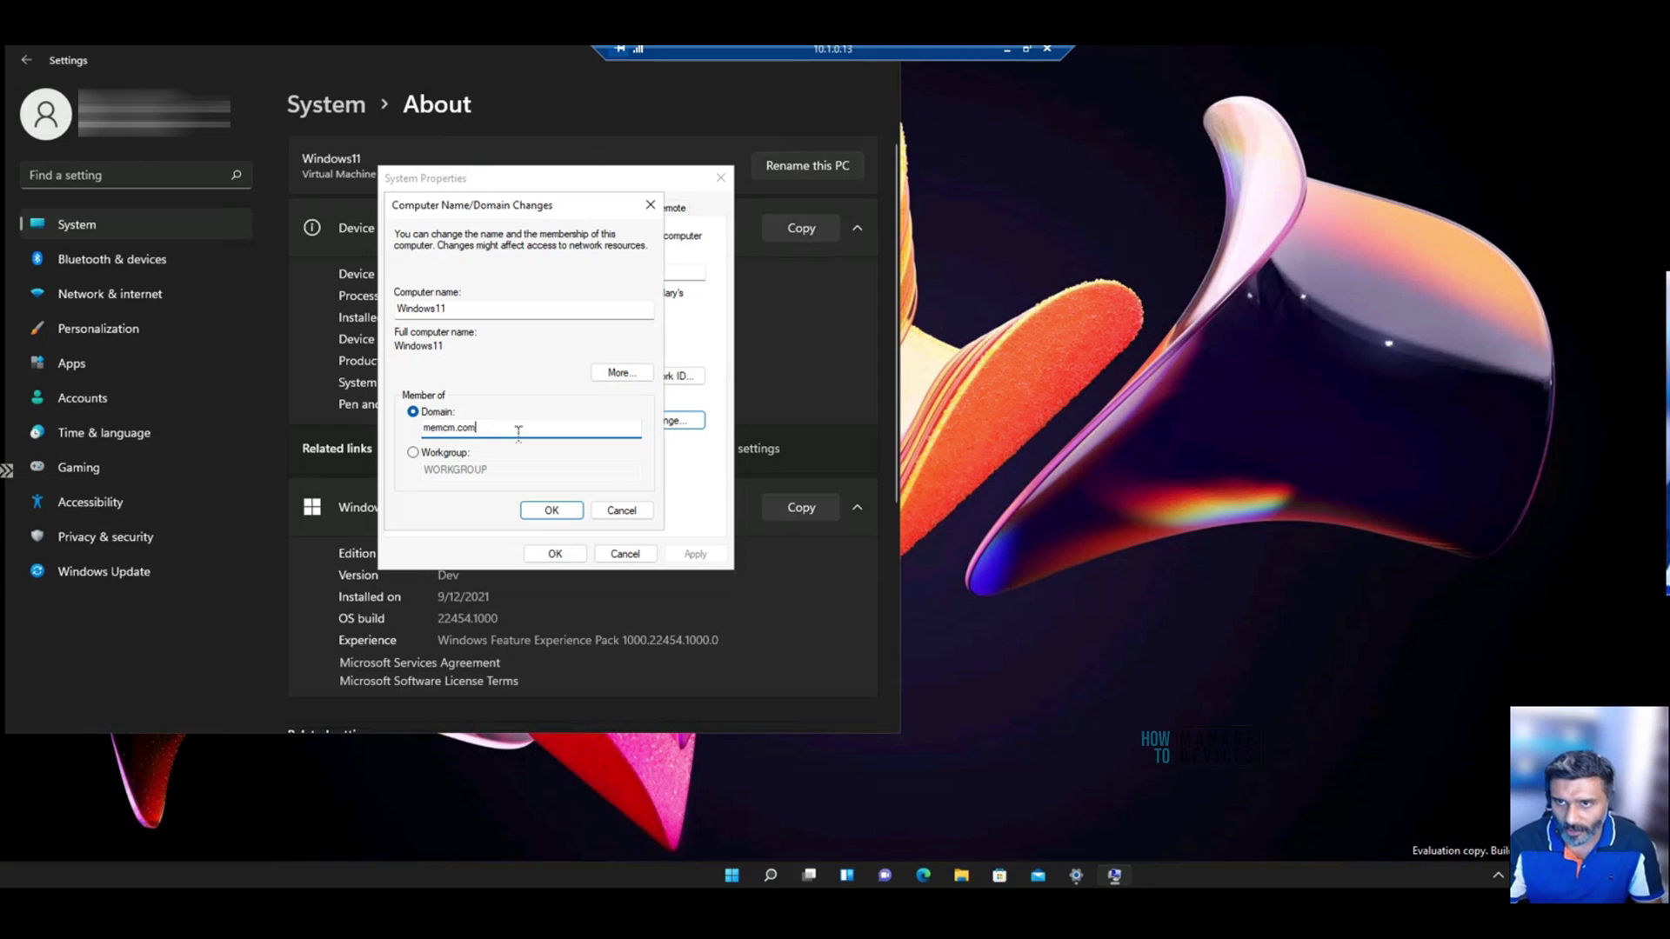
left_click_drag(515, 428, 414, 433)
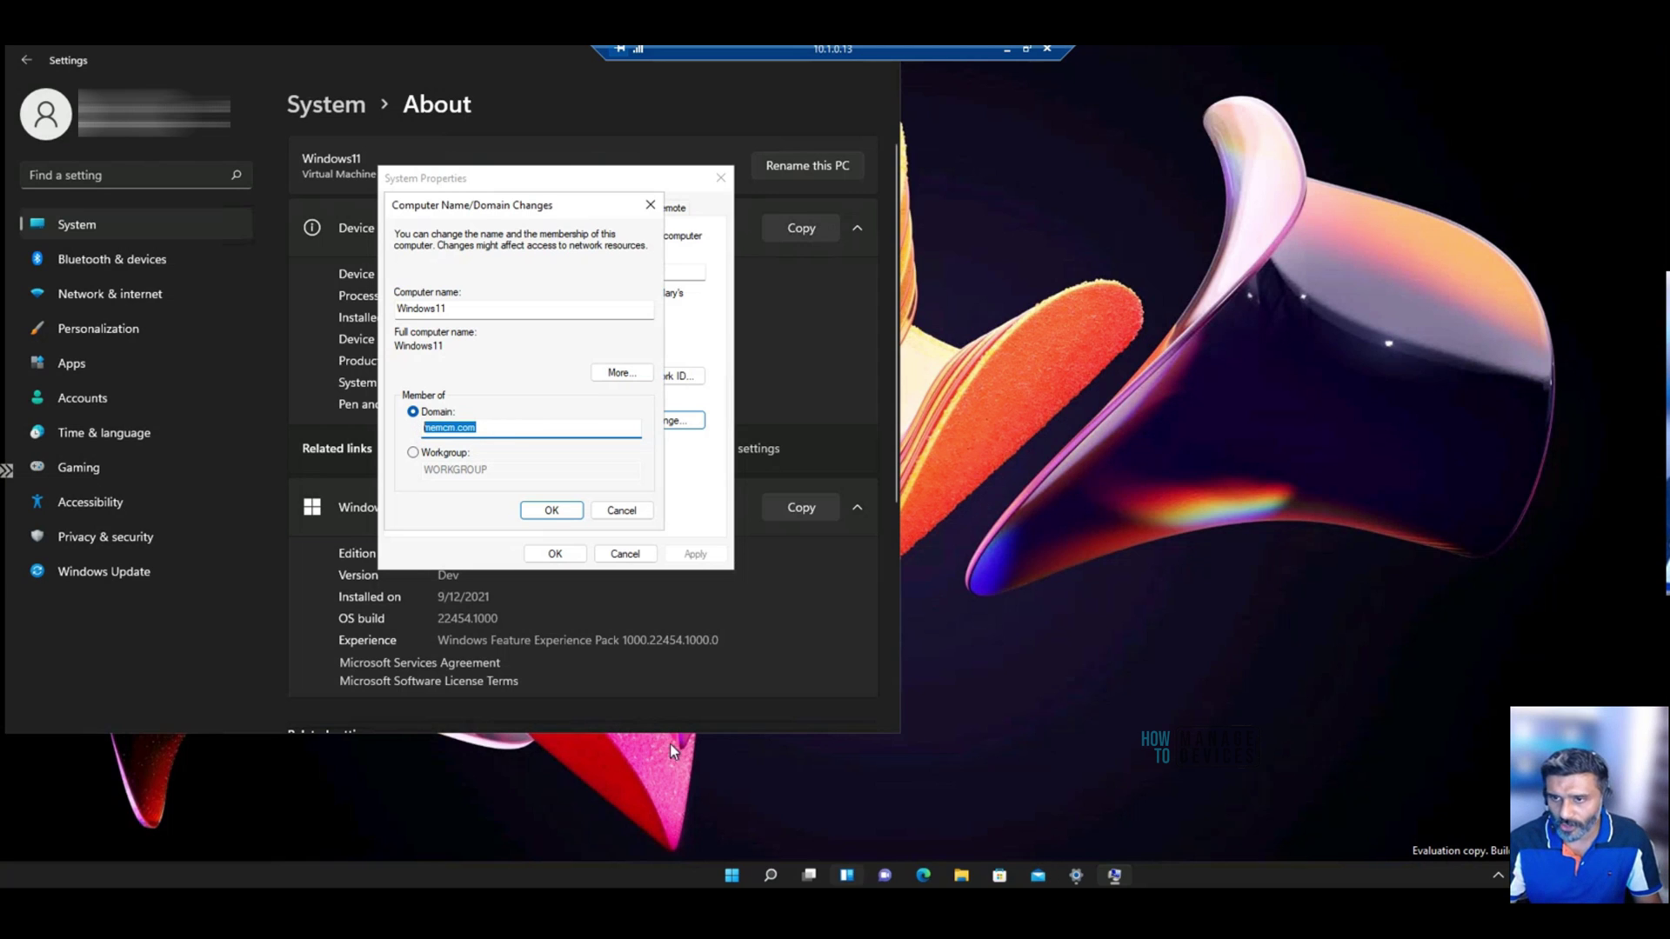
- Launch Command Prompt via Run with cmd and ping memcm.com, getting replies from 10.1.0.4
left_click(732, 877)
right_click(732, 879)
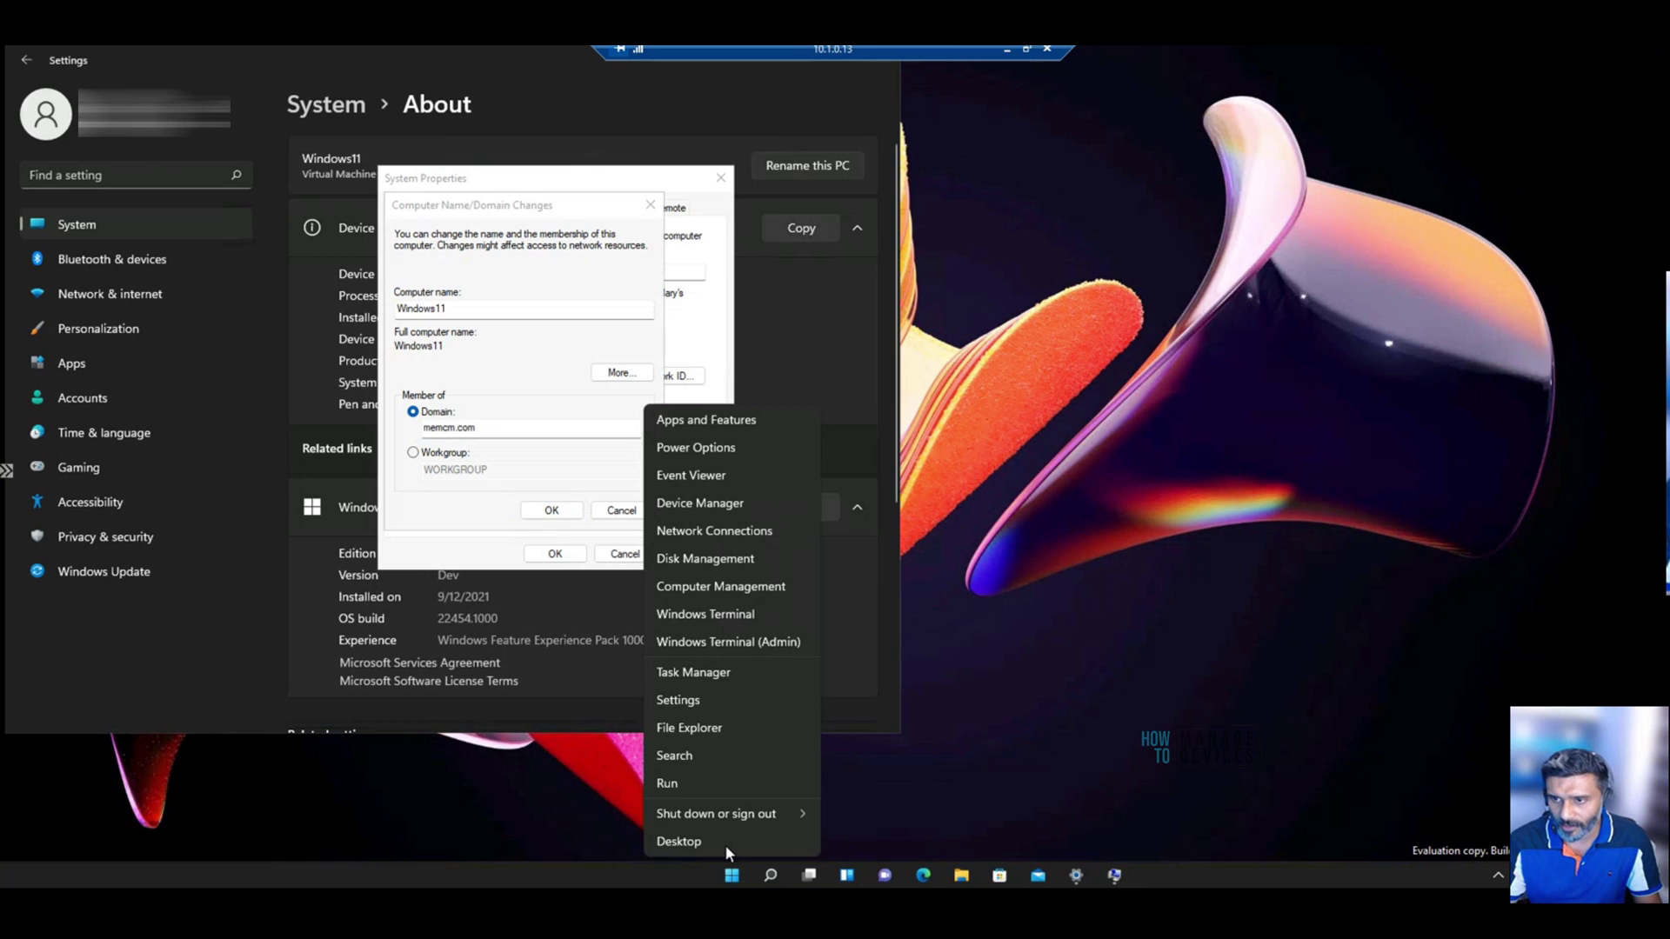
left_click(690, 781)
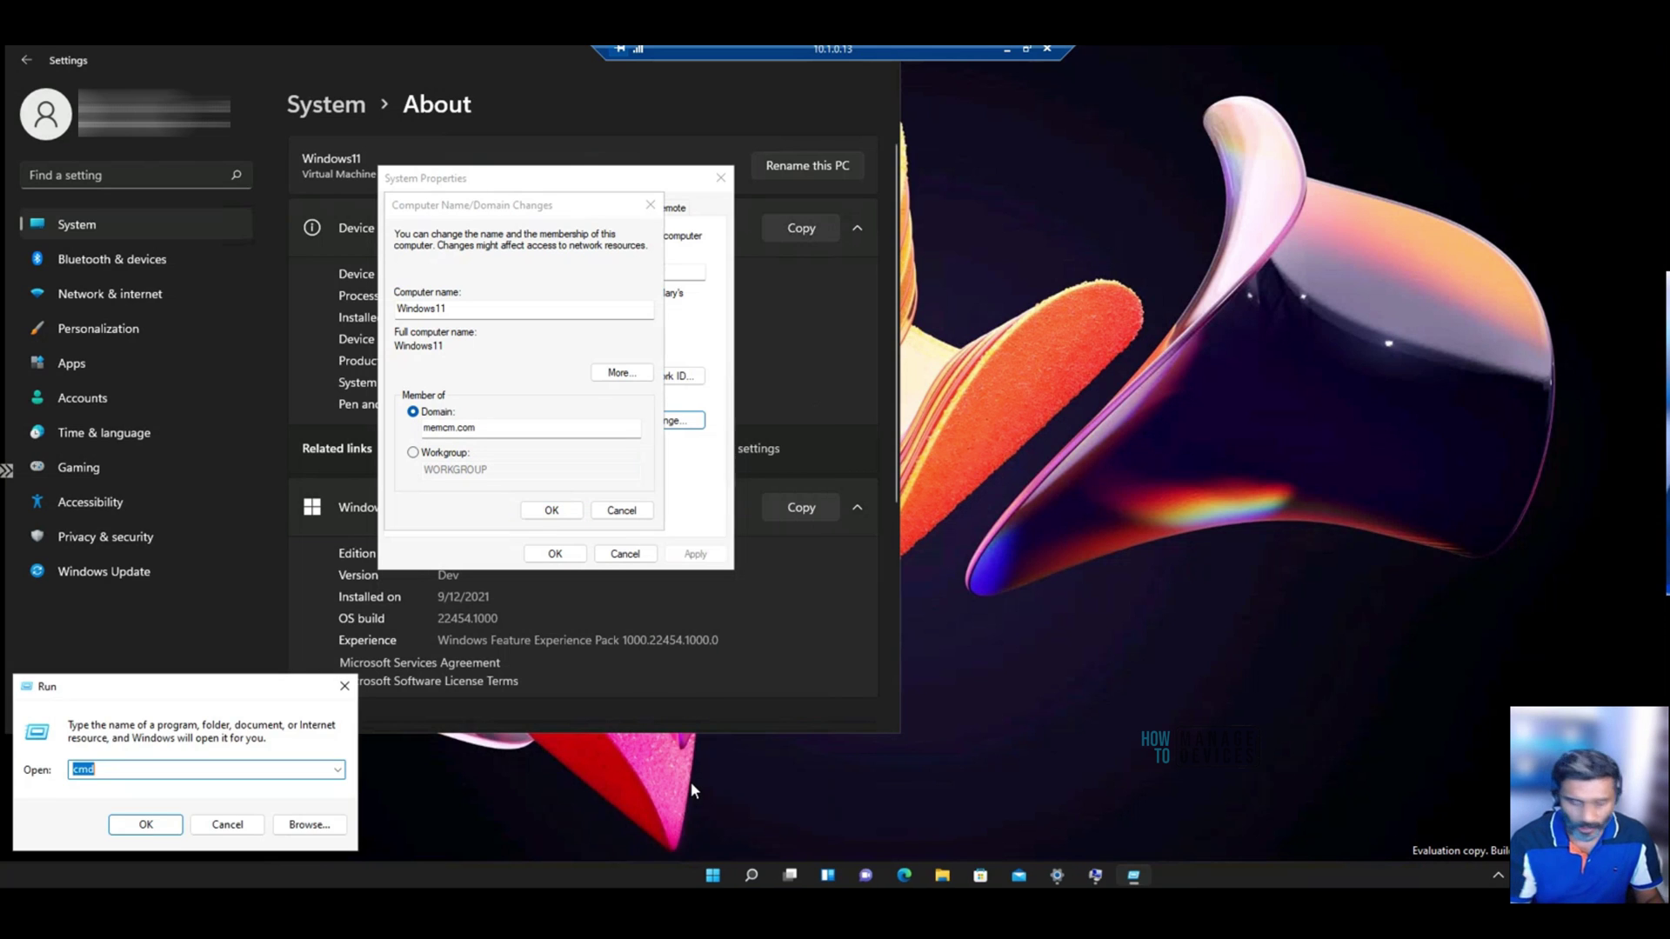
type("cmd")
key("Return")
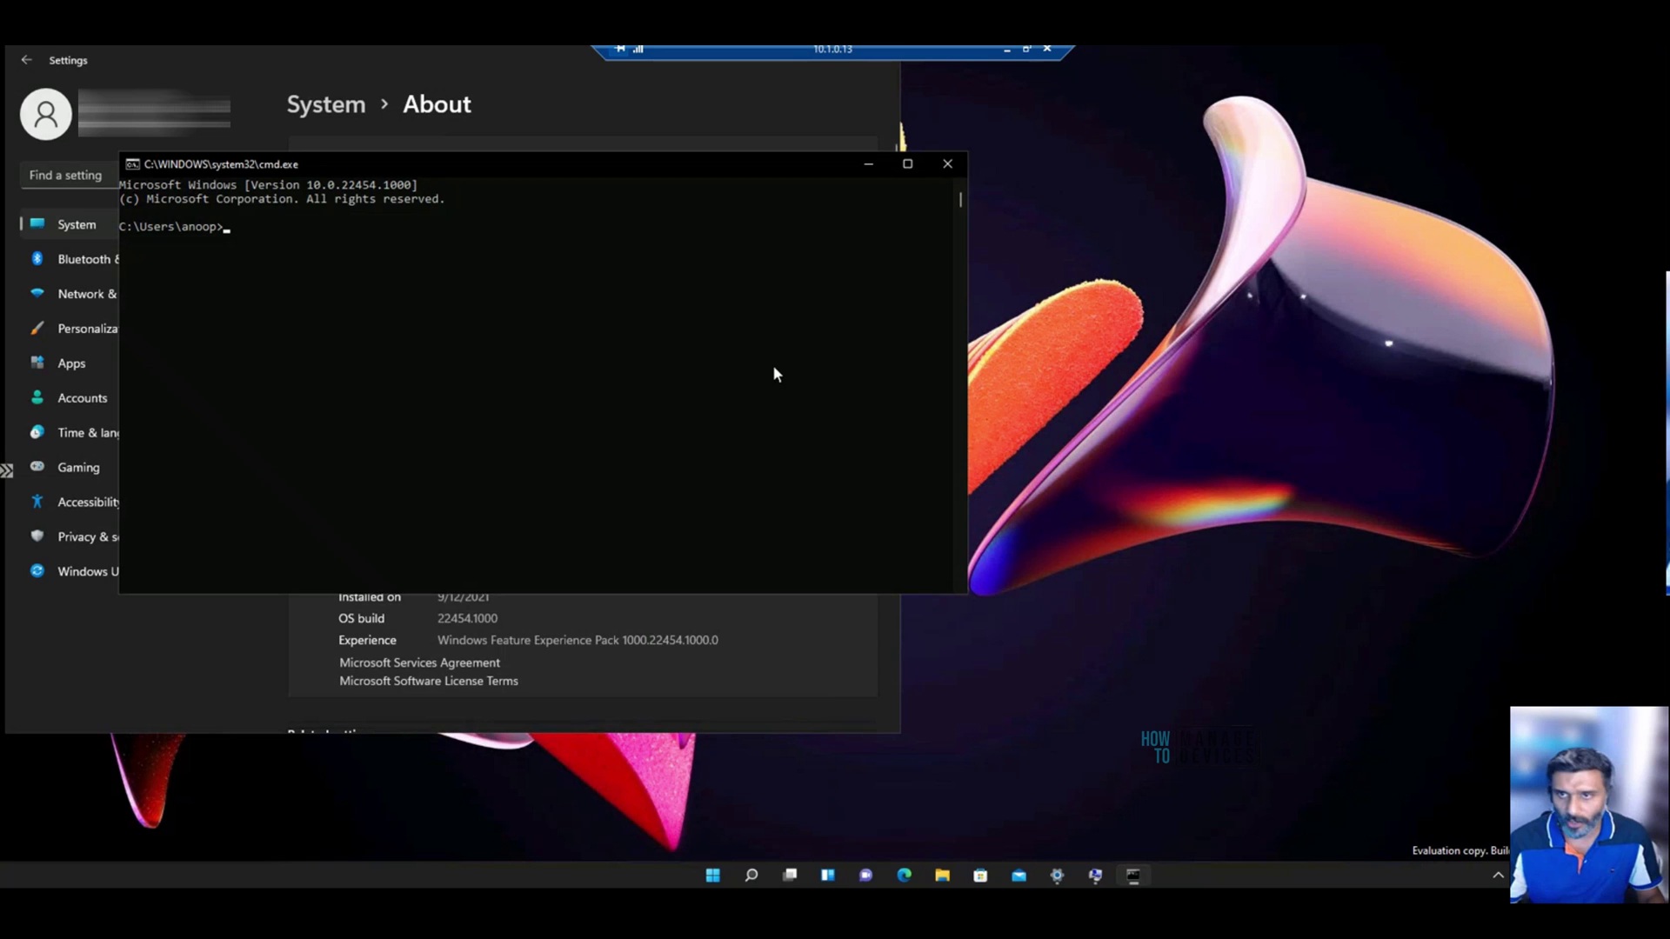
type("pi")
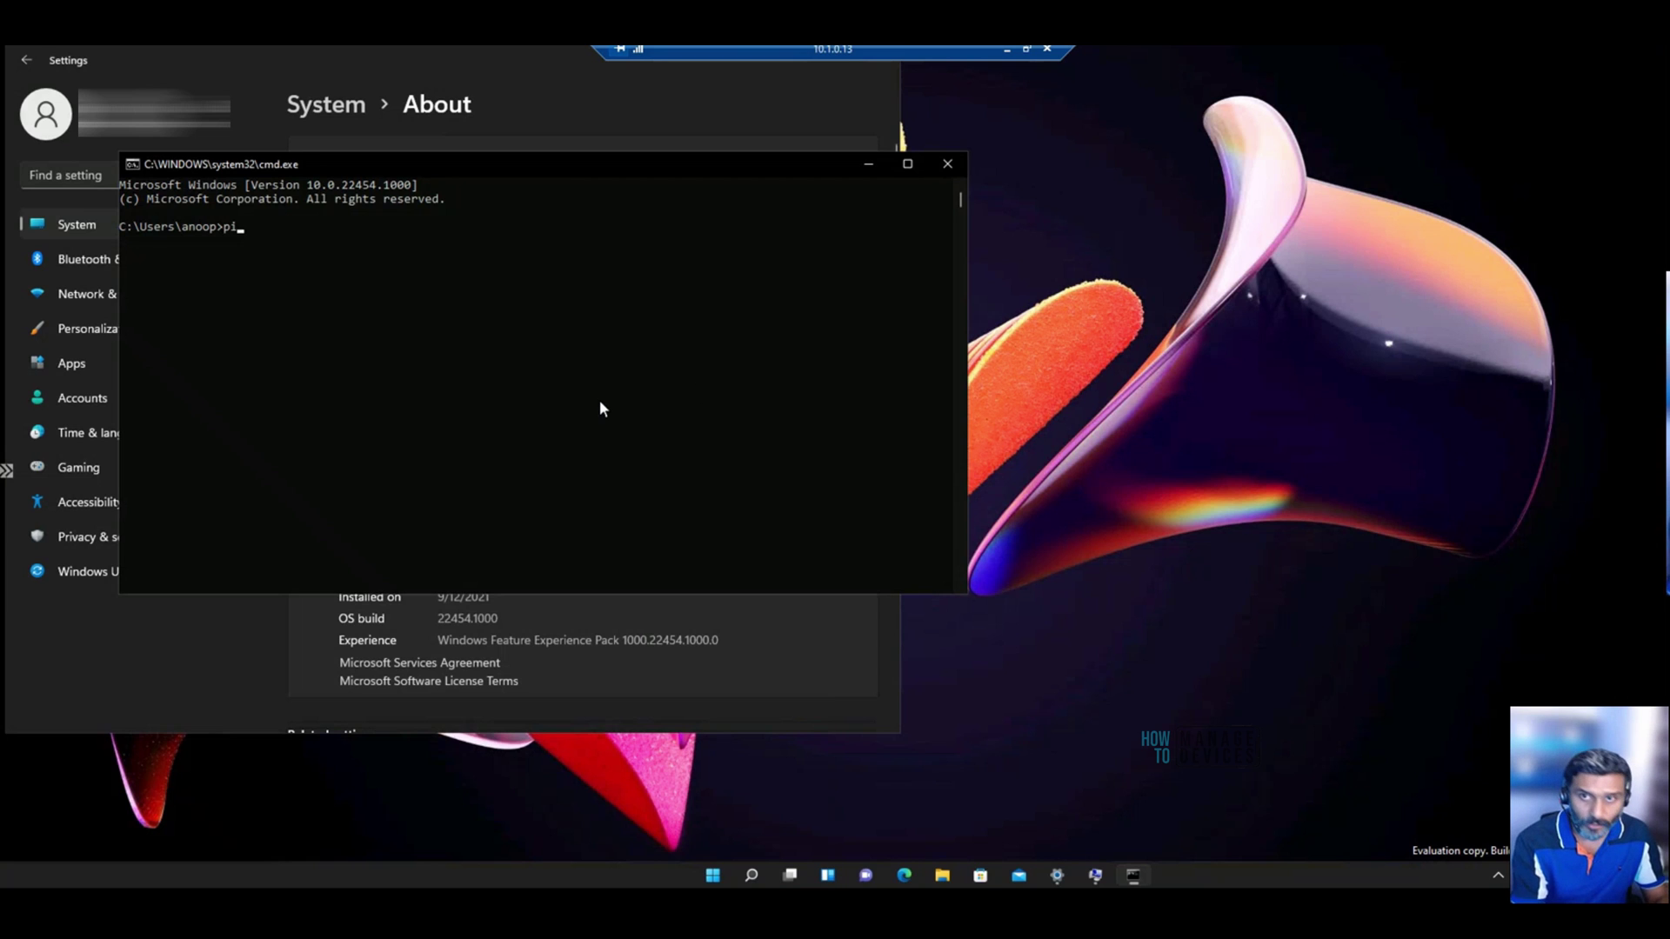
type("ng memcm.com")
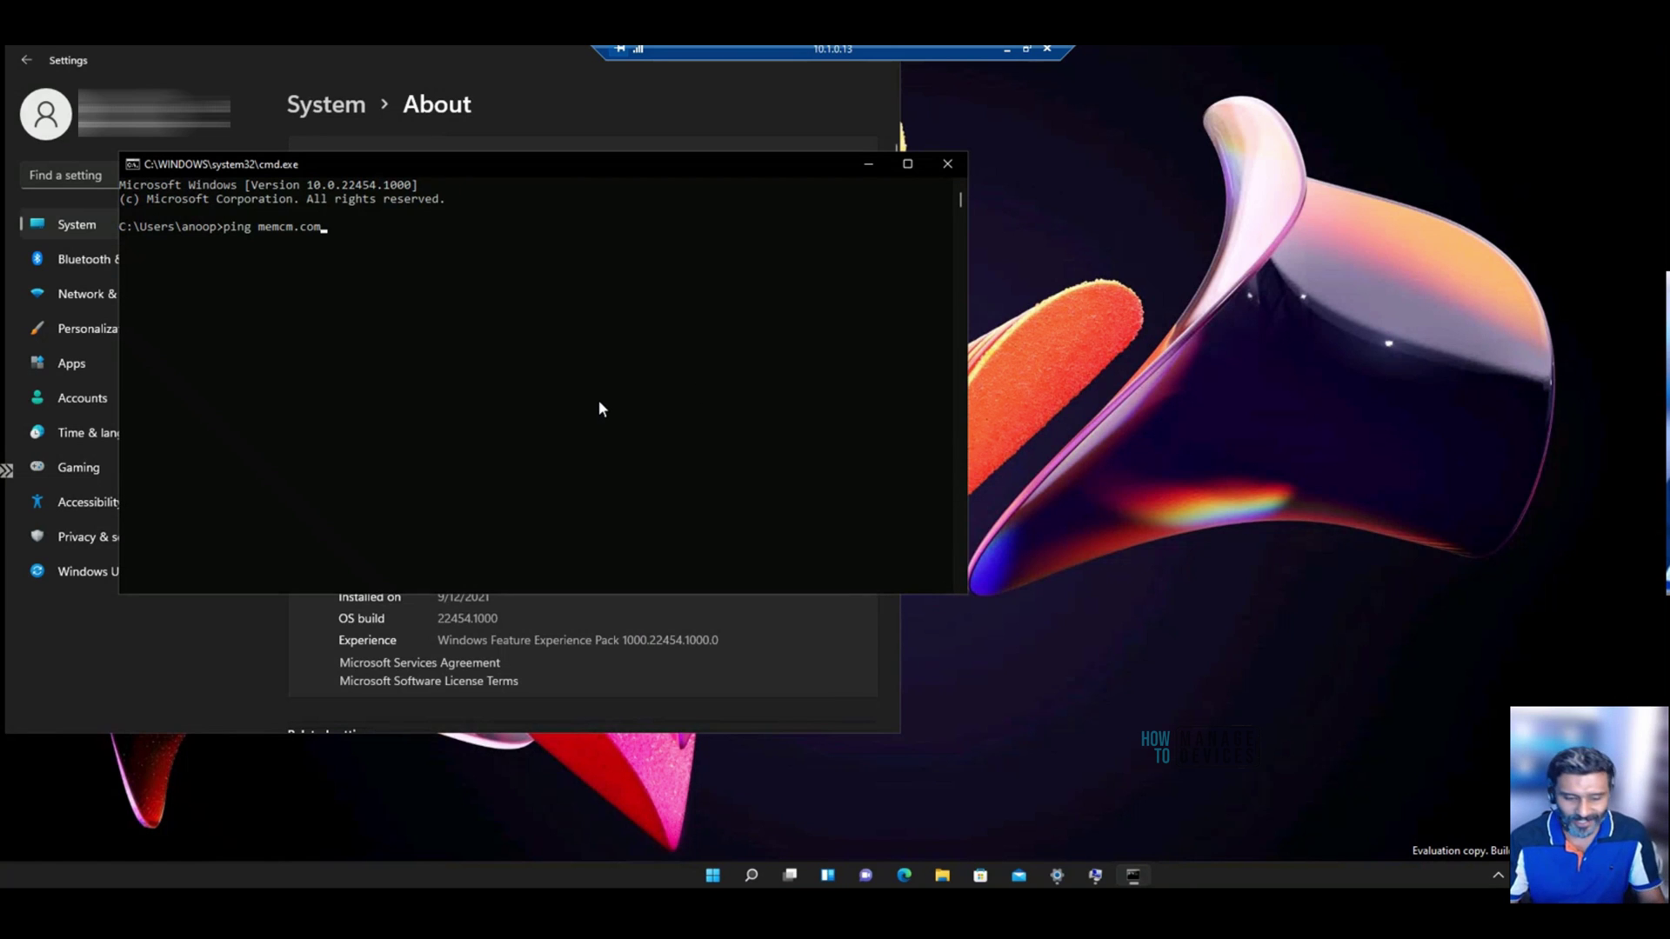
key("Return")
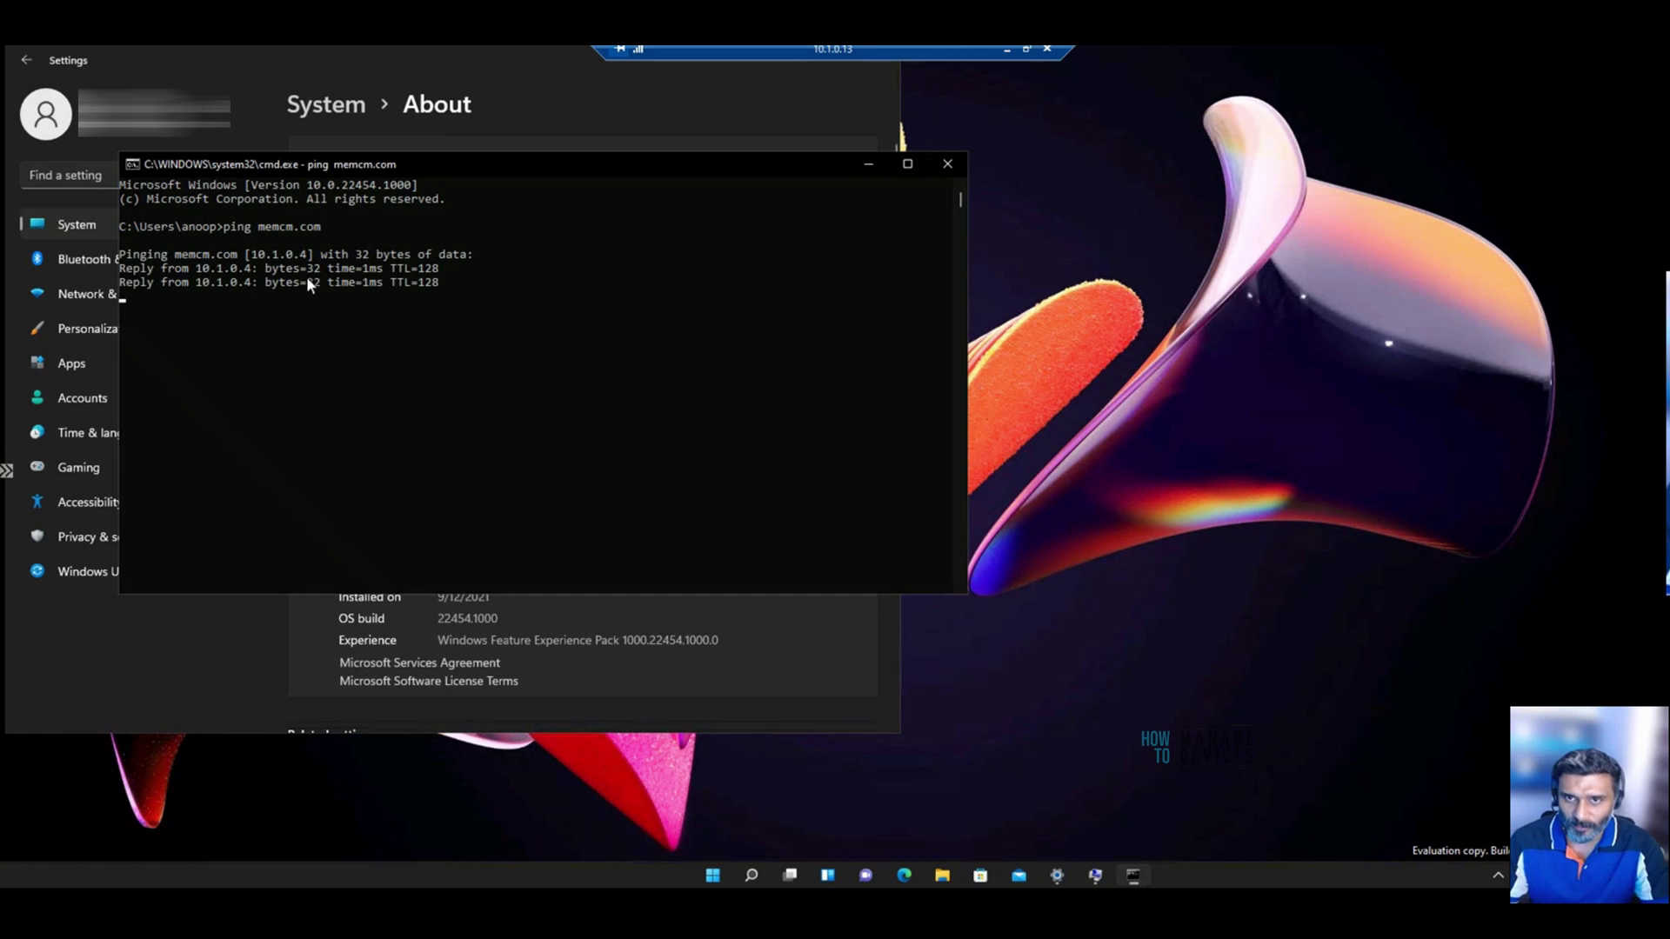
- Confirm the memcm.com join and authenticate with the domain account name and pasted password
left_click(871, 165)
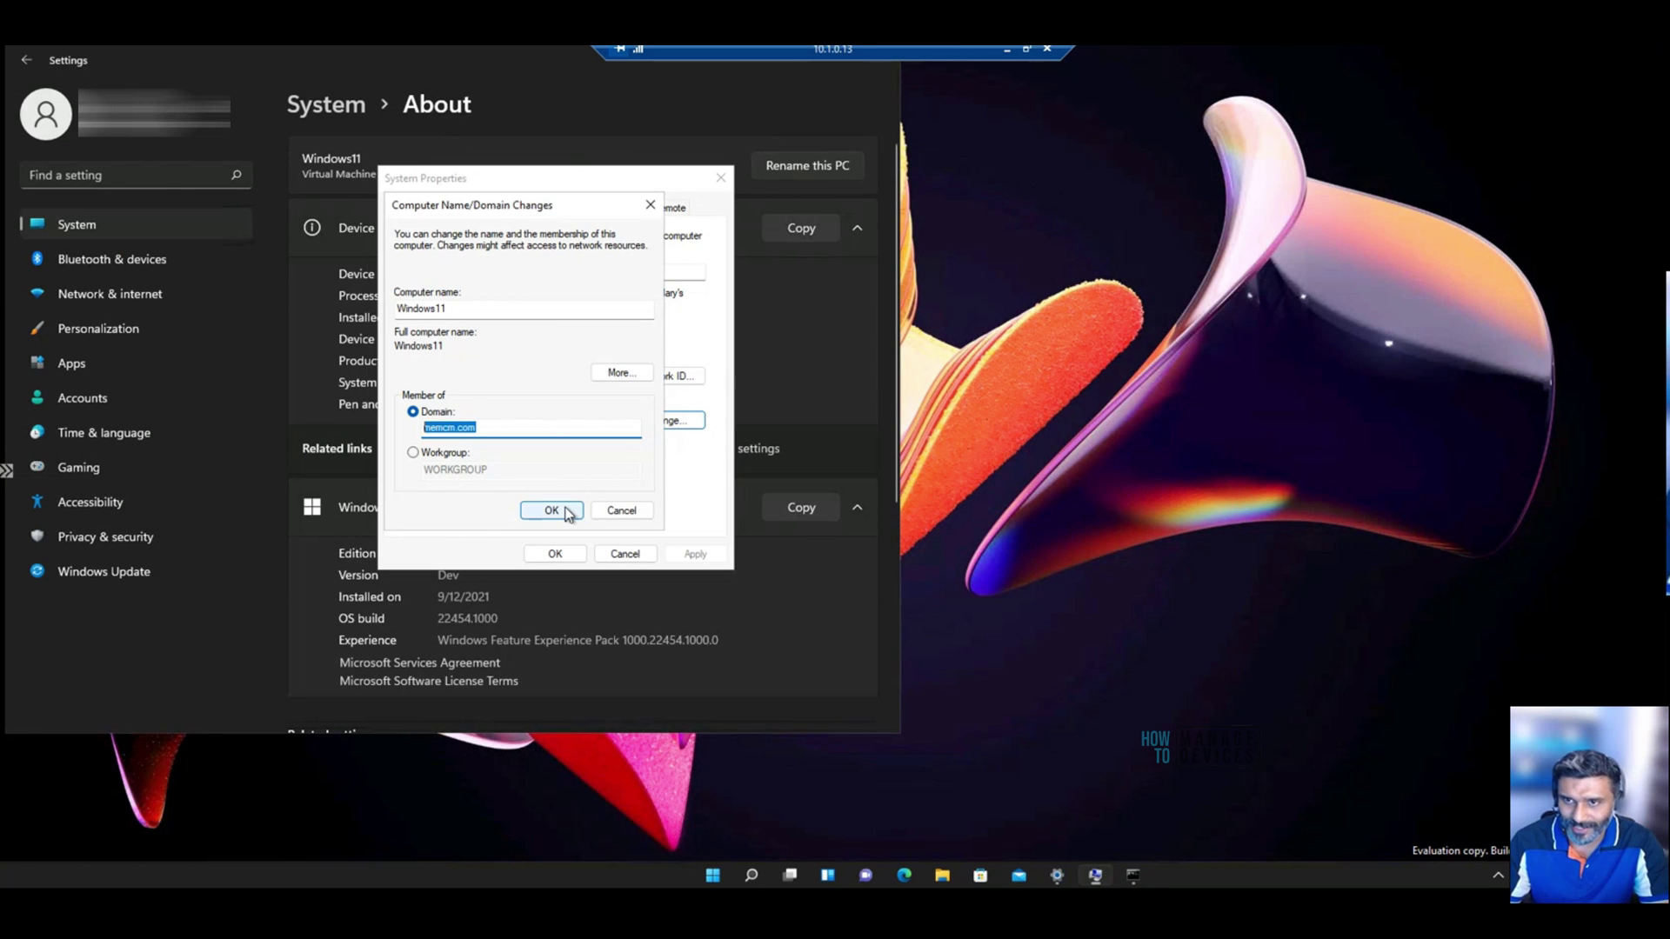
left_click(566, 512)
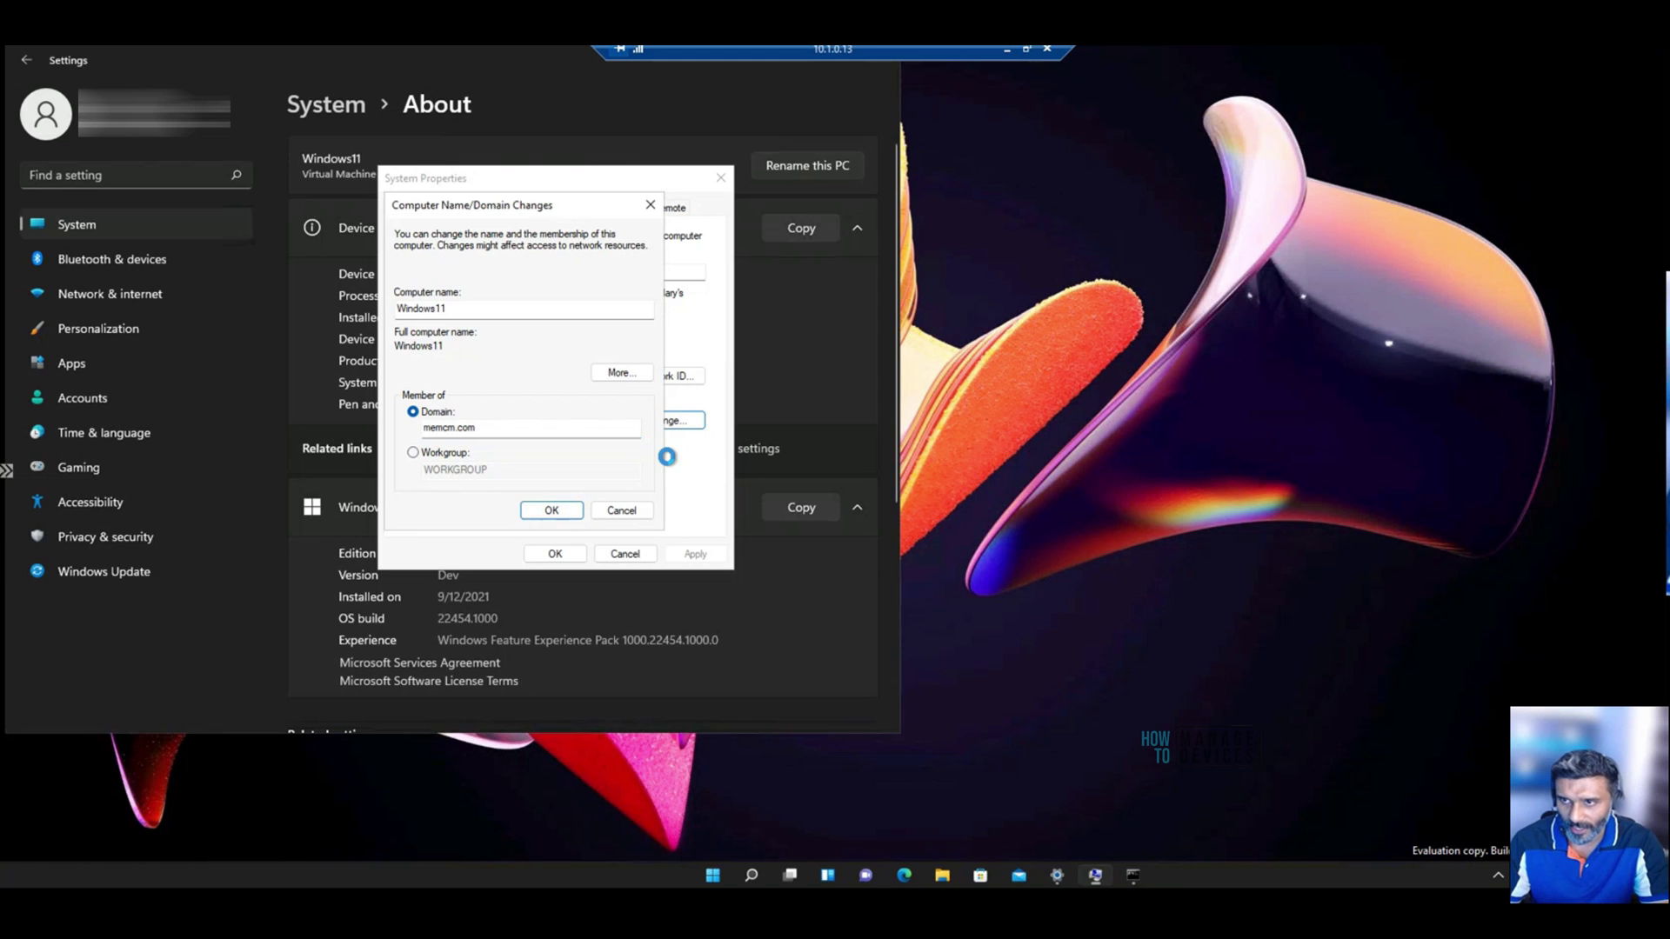
left_click_drag(802, 337, 985, 313)
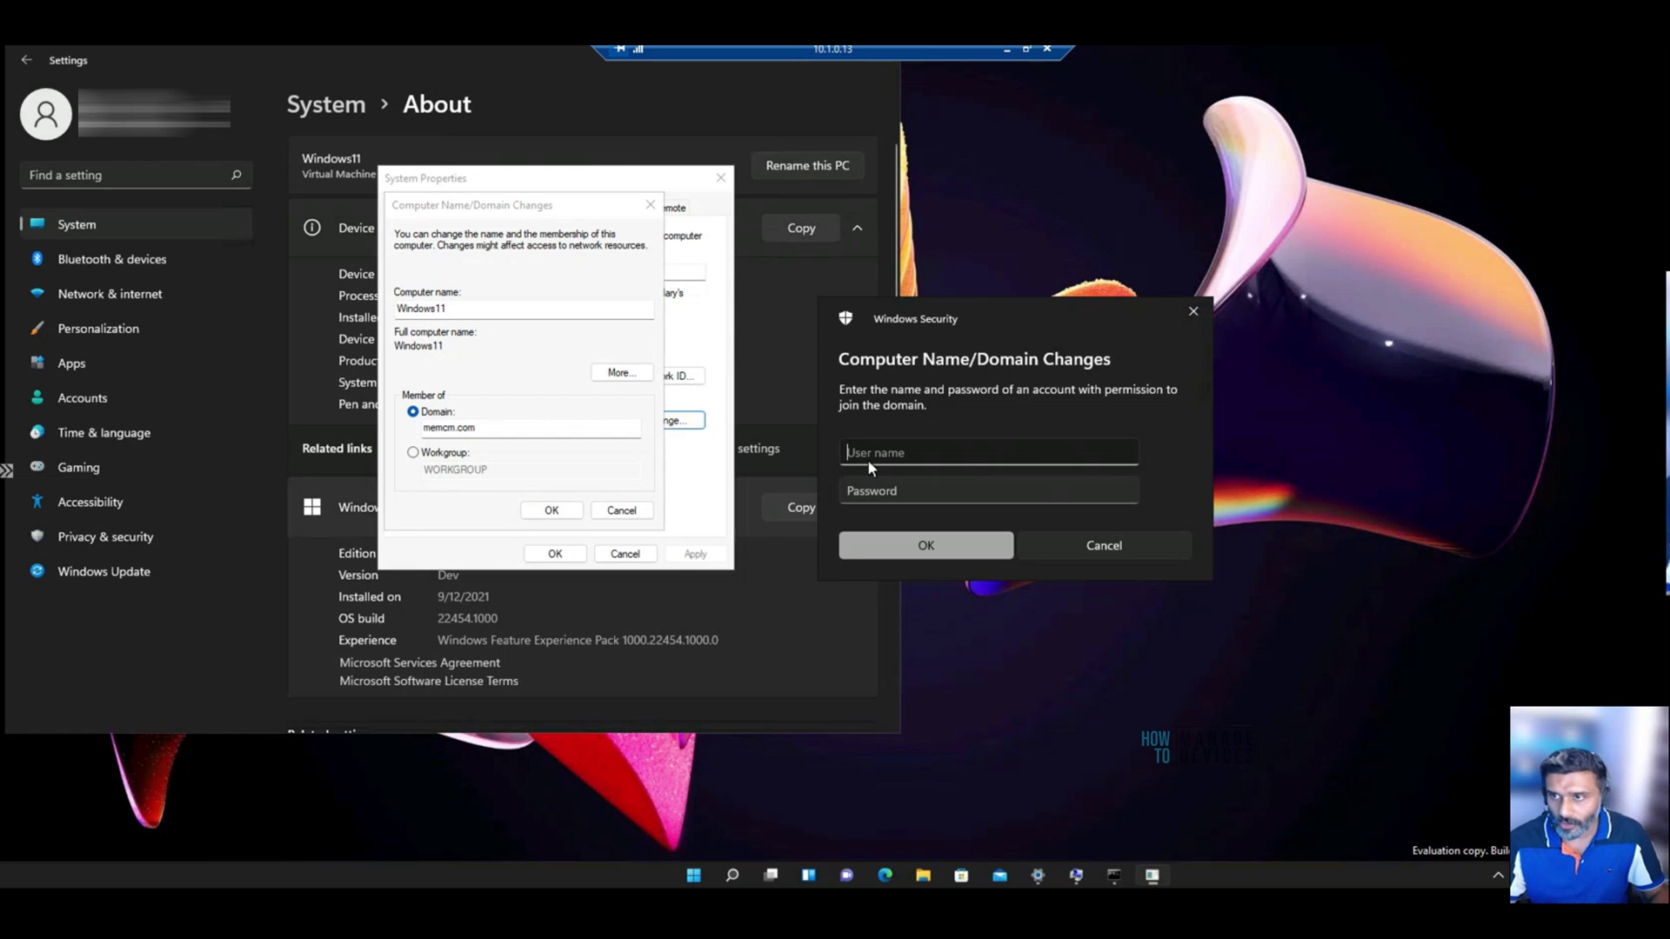
type("ADDJAcct2")
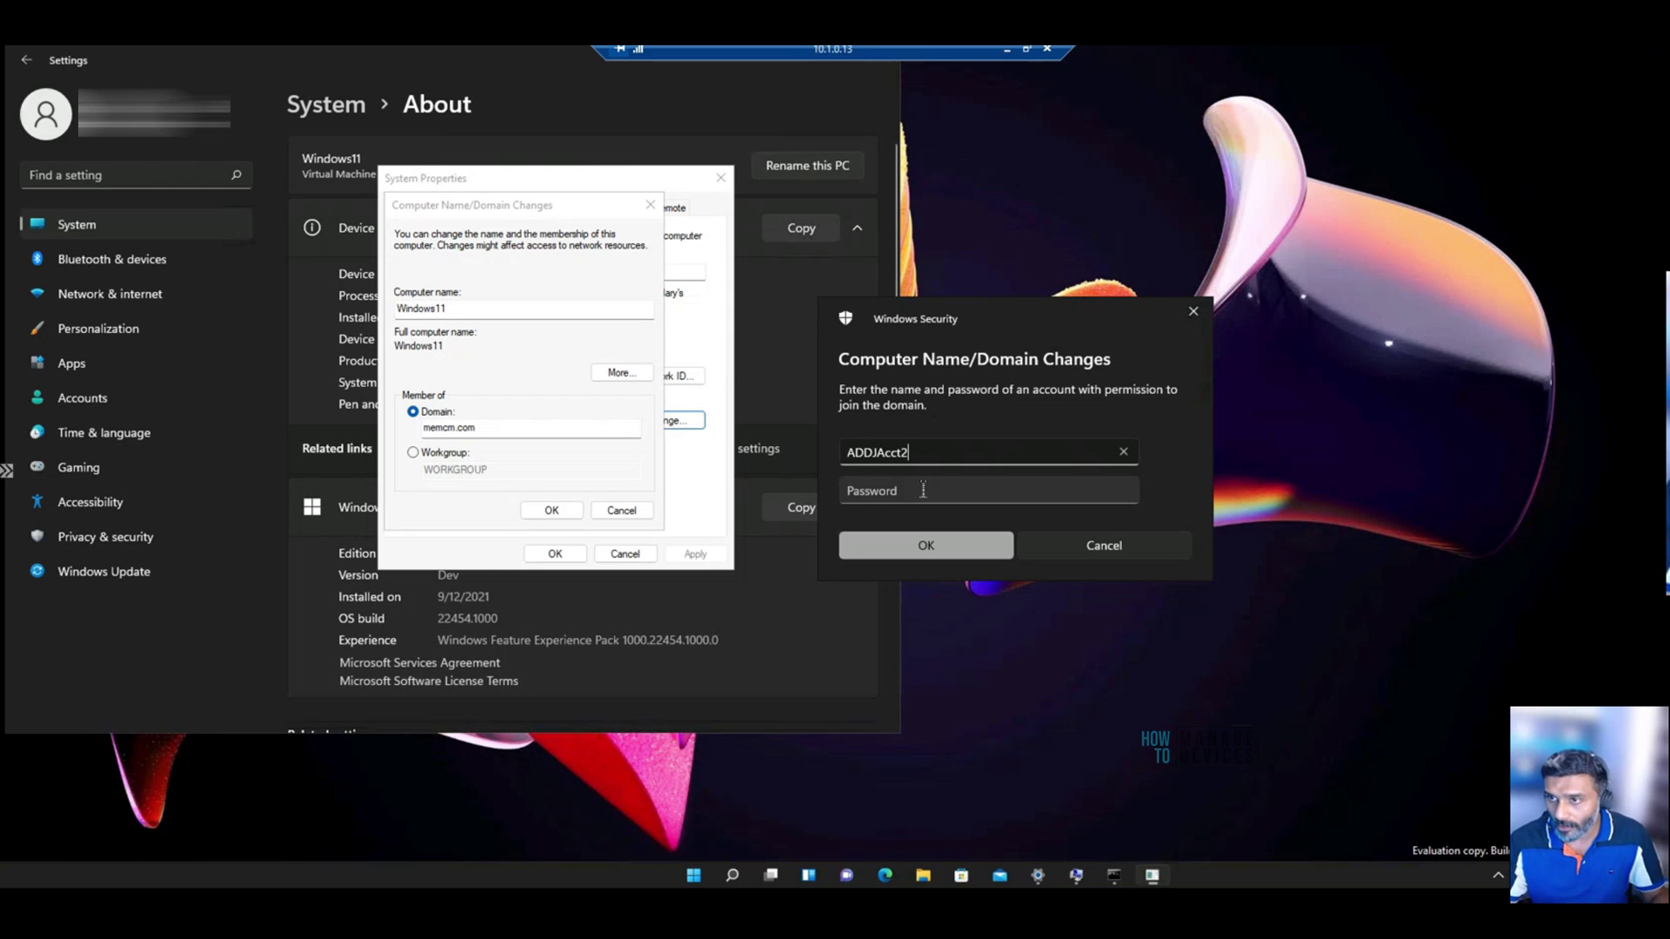
left_click(923, 490)
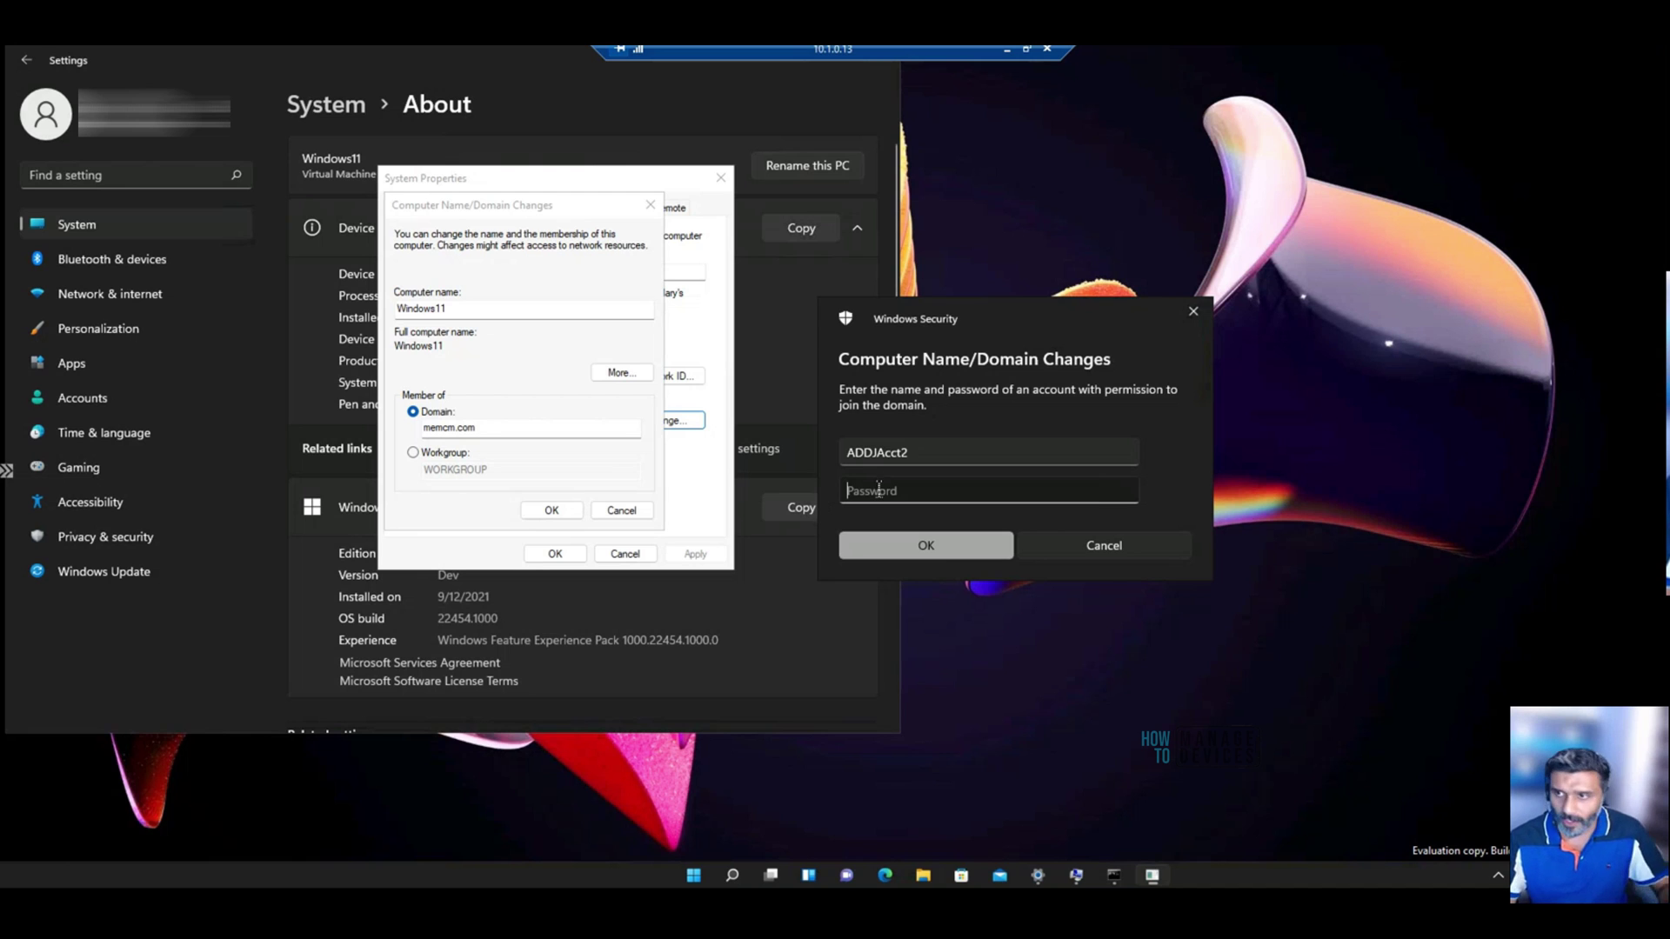
key("ctrl+v")
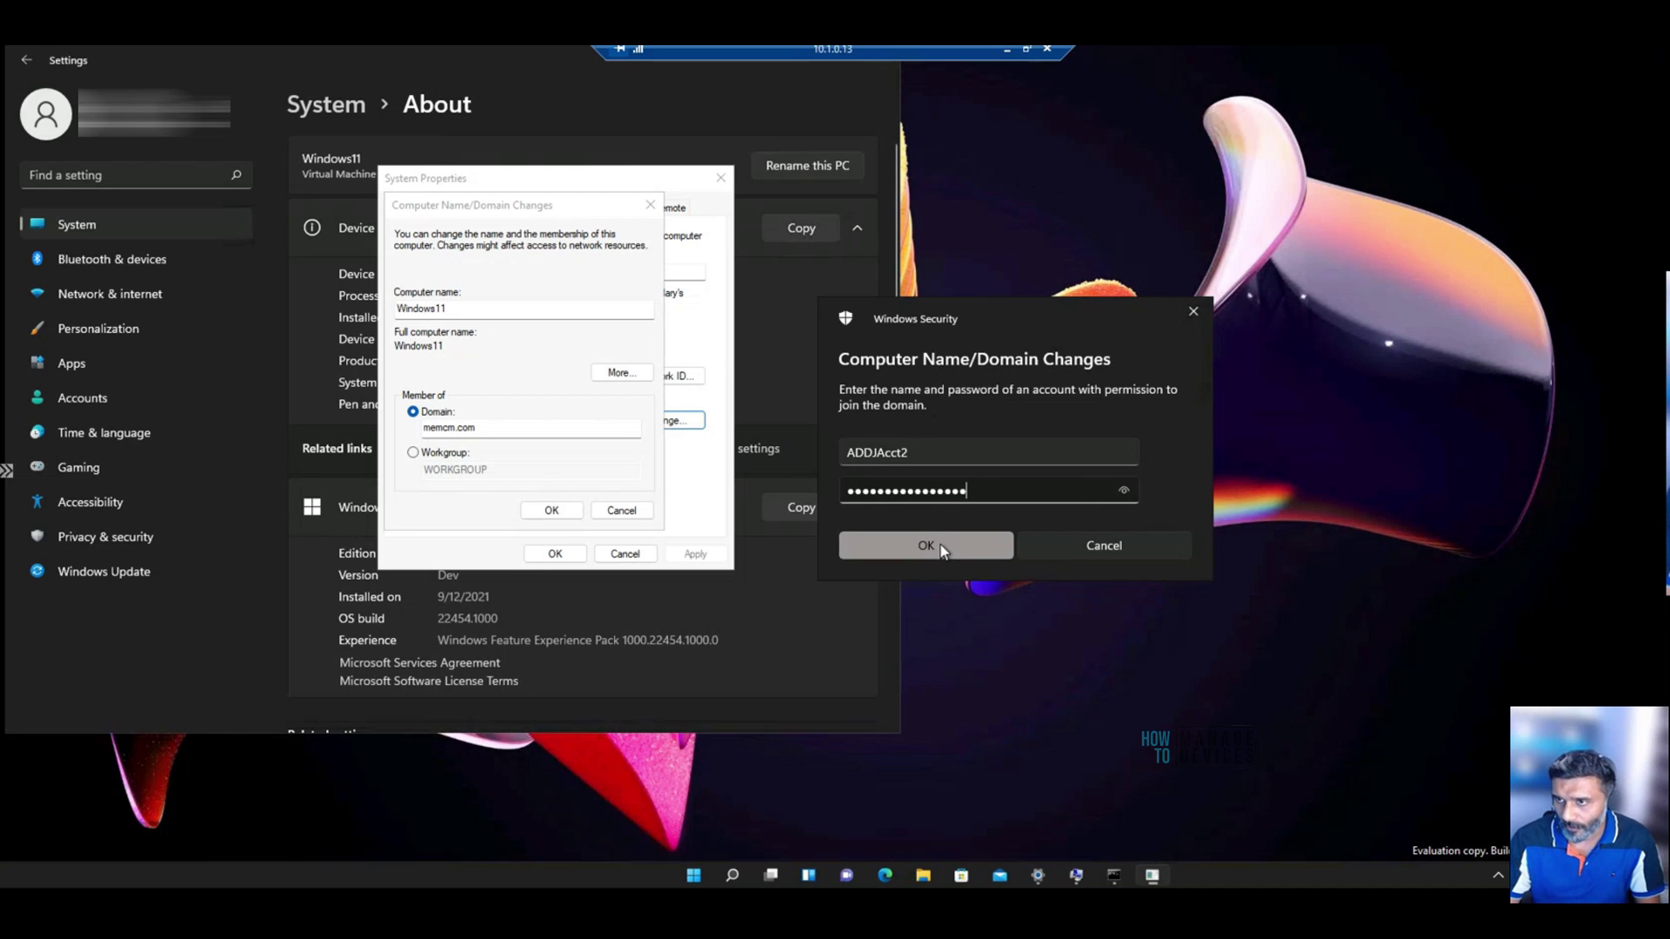
left_click(941, 544)
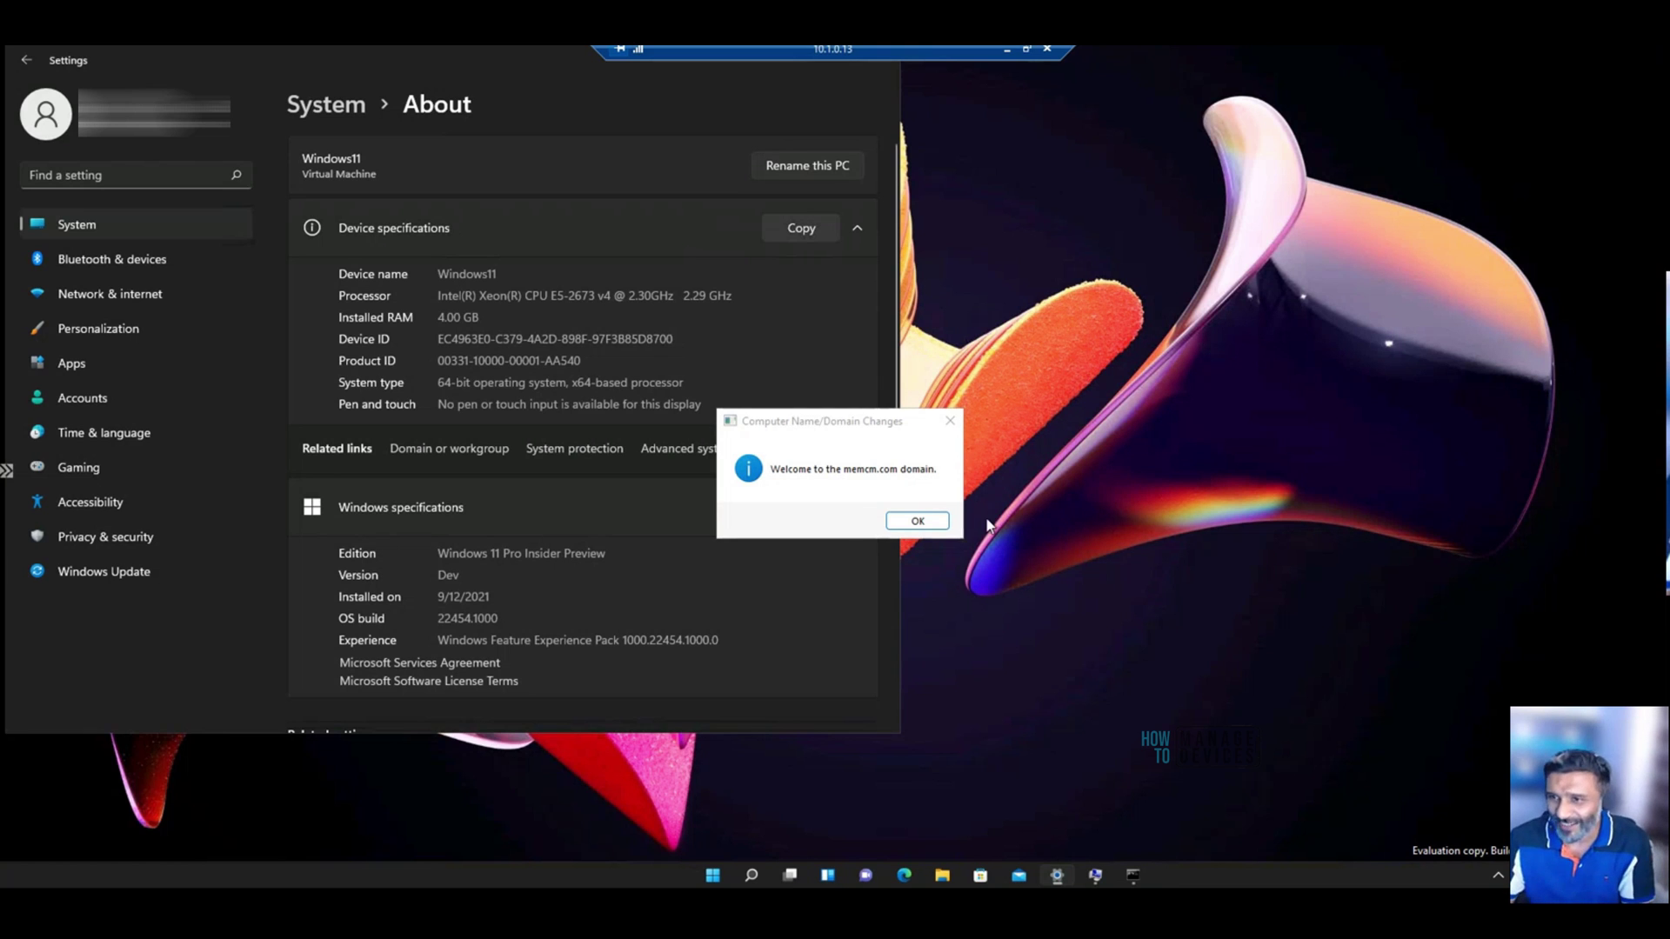
- Dismiss the memcm.com welcome message and acknowledge the restart-required notice
left_click(928, 522)
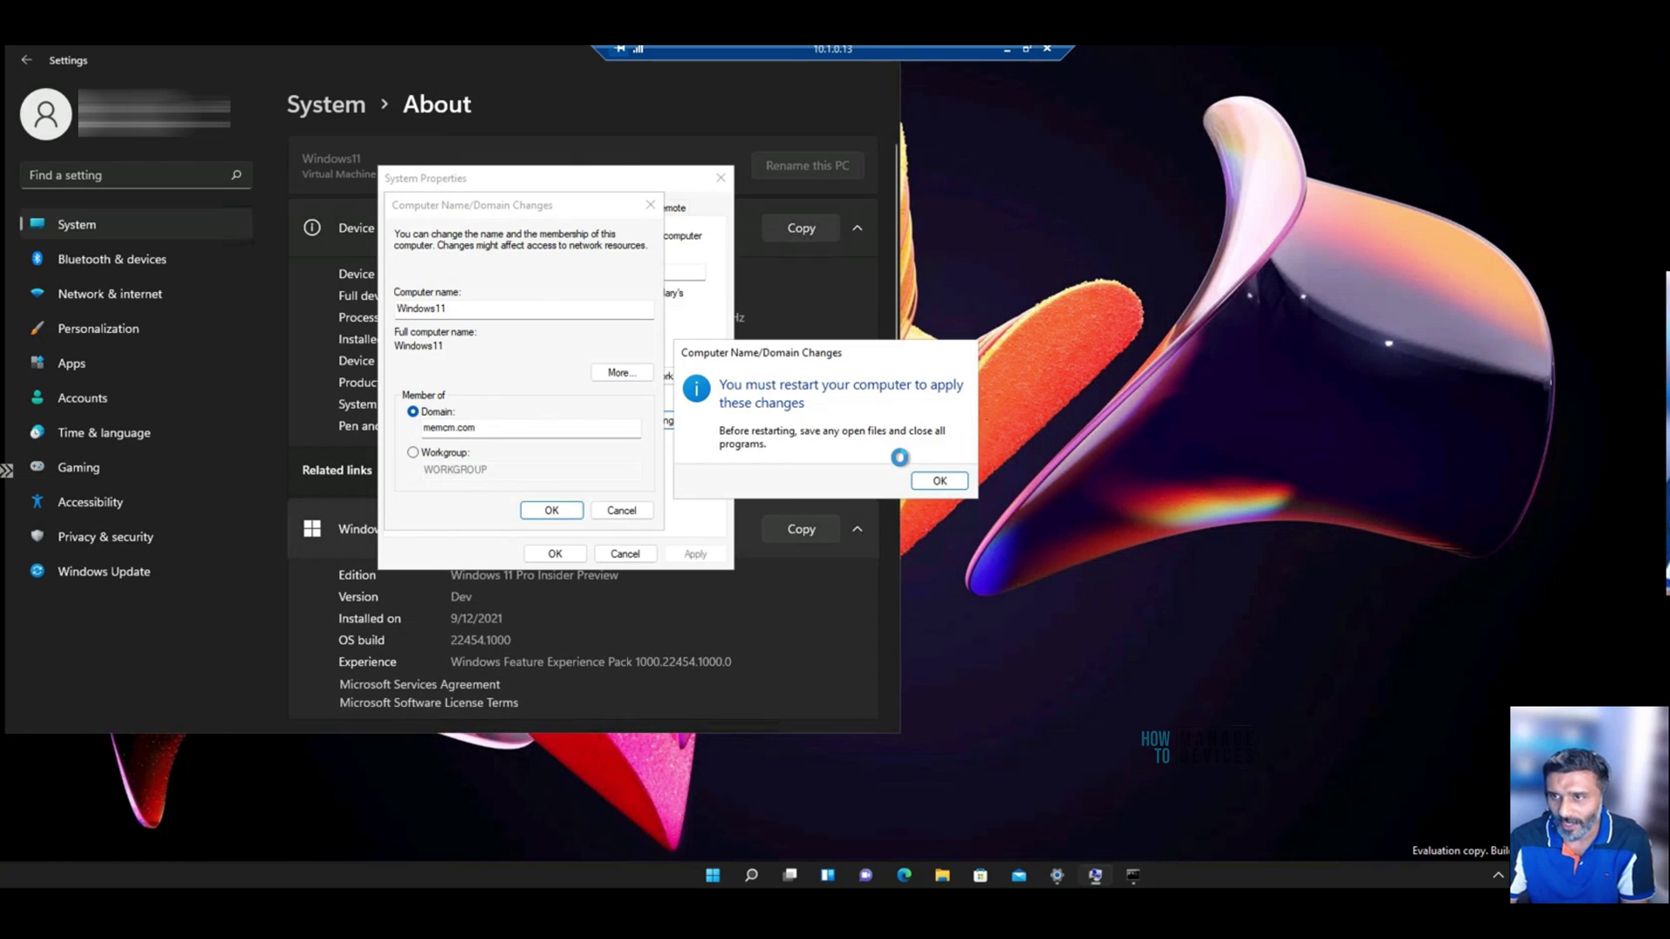
left_click(939, 482)
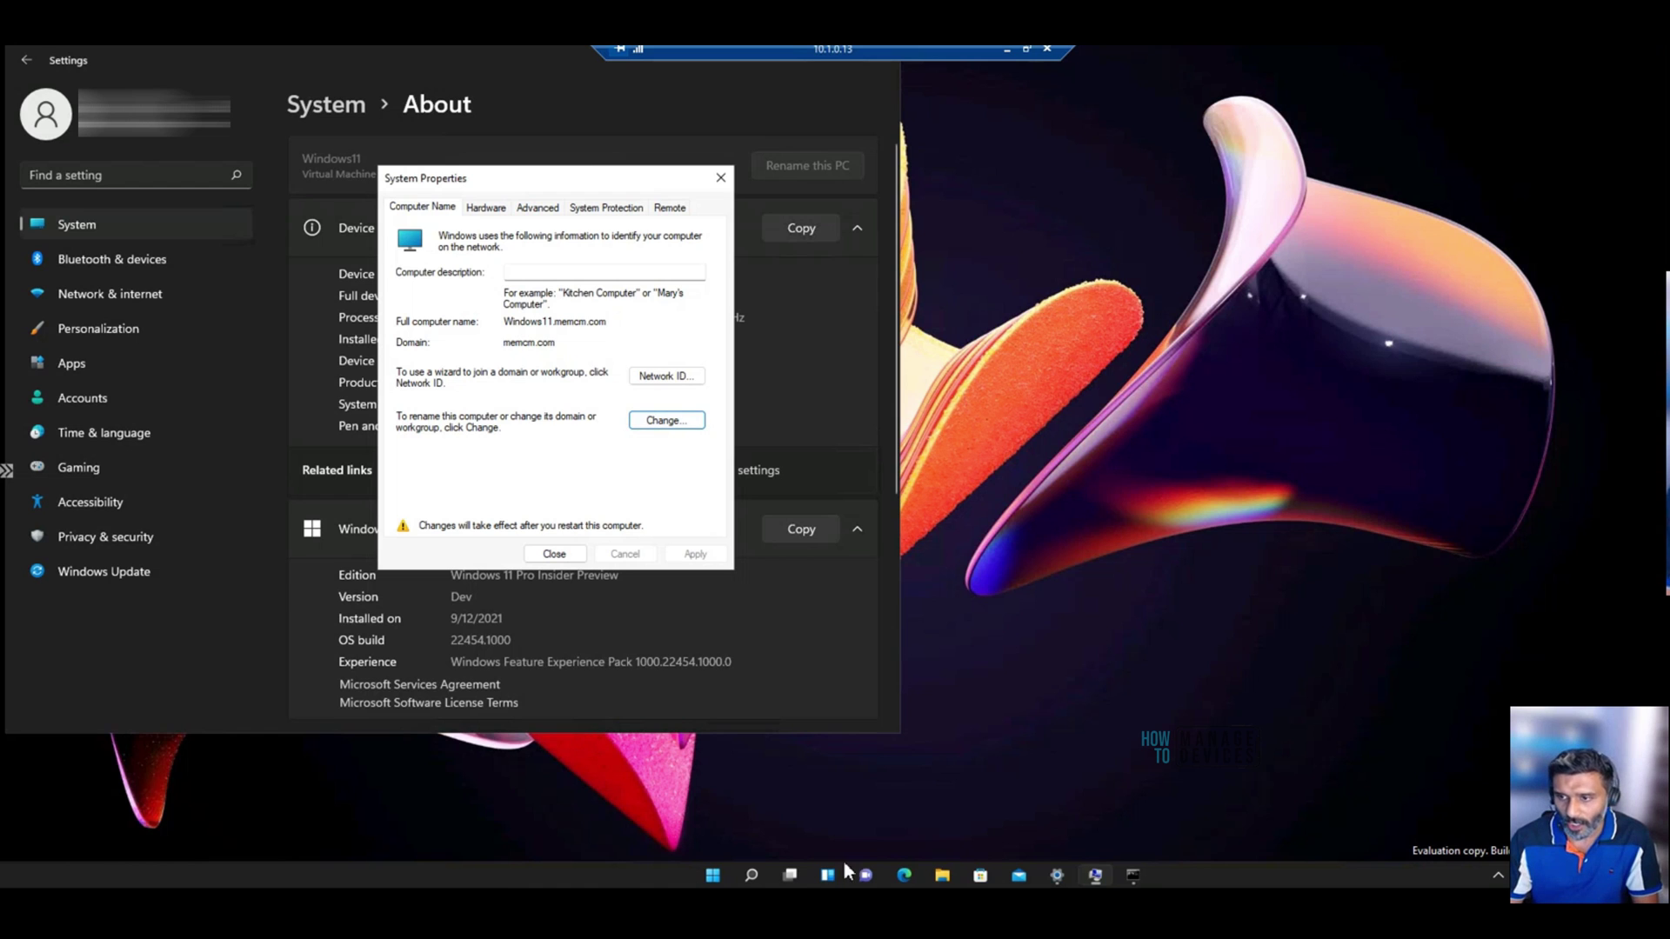
- Open File Explorer at C:\Windows\debug, listing the netlogon, NetSetup and PASSWD logs
left_click(942, 875)
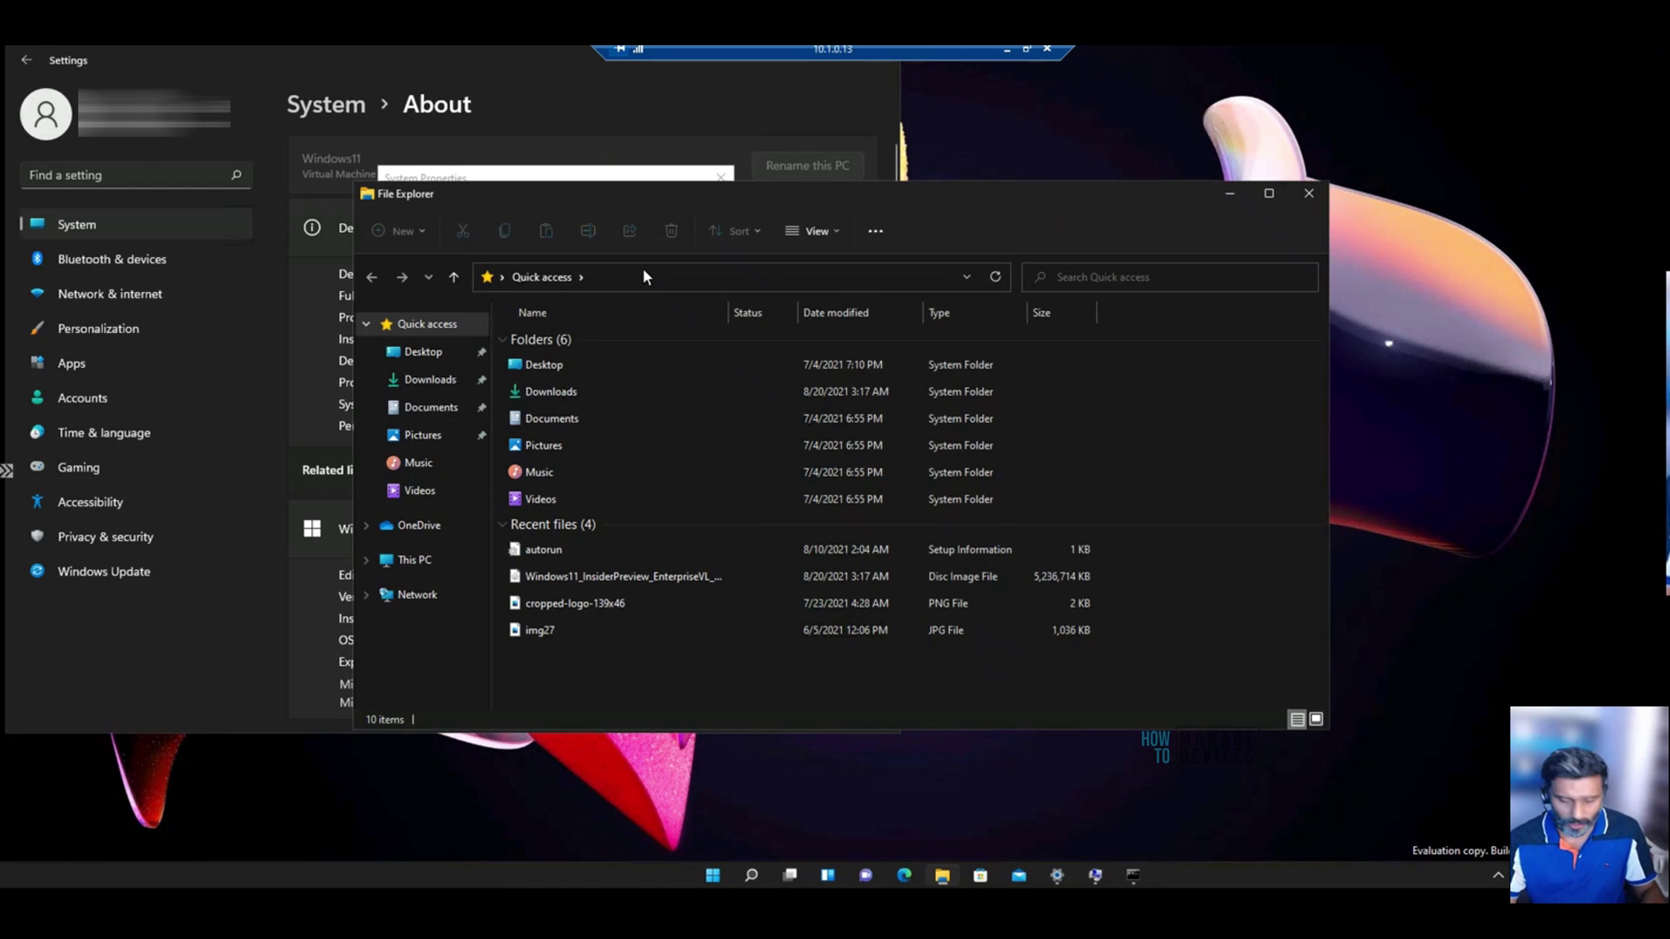
left_click(644, 271)
type("C:\\Windows\\debug")
key("Return")
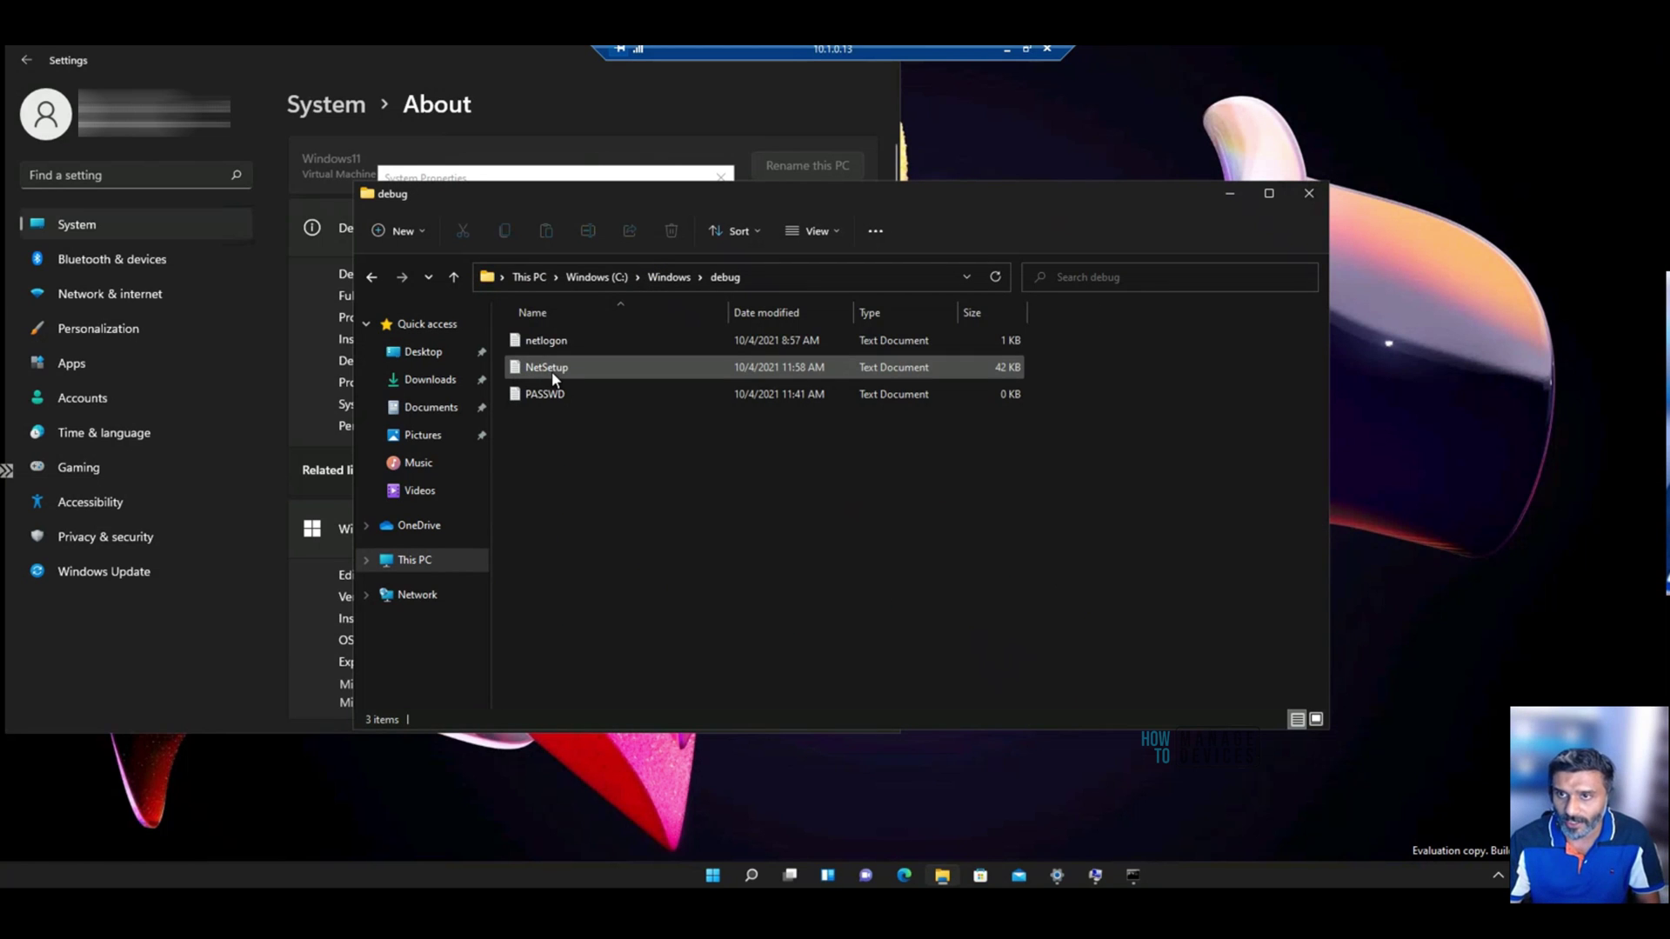
- Read the NetSetup log in Notepad down to its latest memcm.com join entries, then minimise Notepad
double_click(551, 372)
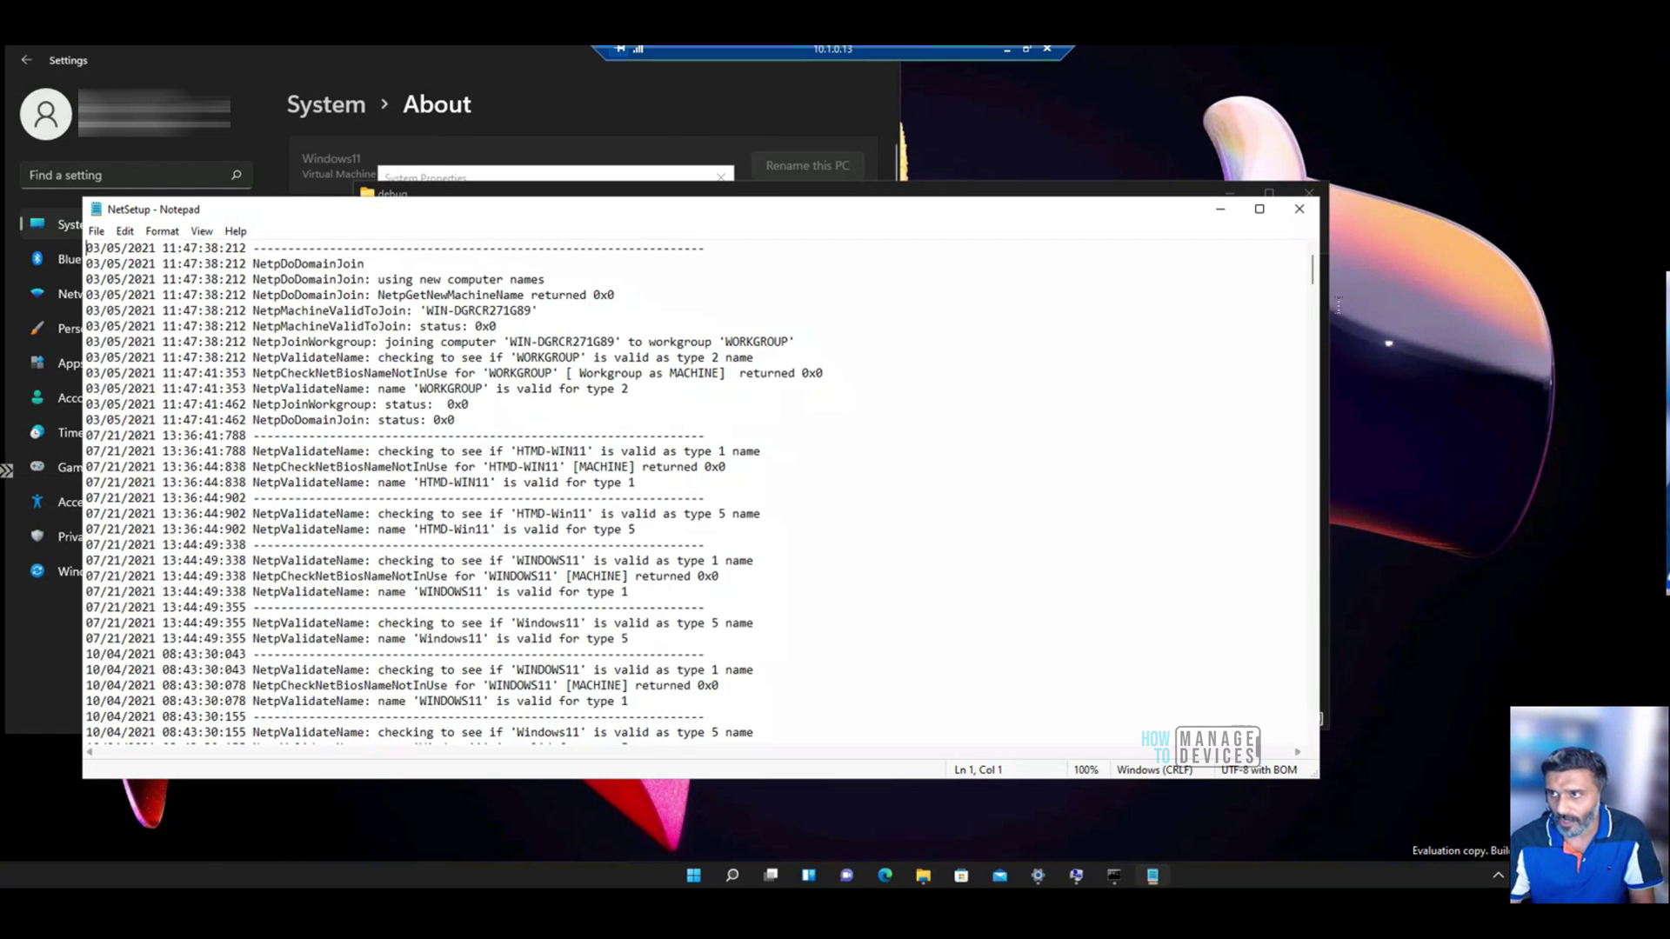
scroll(1315, 288, "down", 5)
scroll(1315, 296, "down", 2)
scroll(1305, 609, "down", 20)
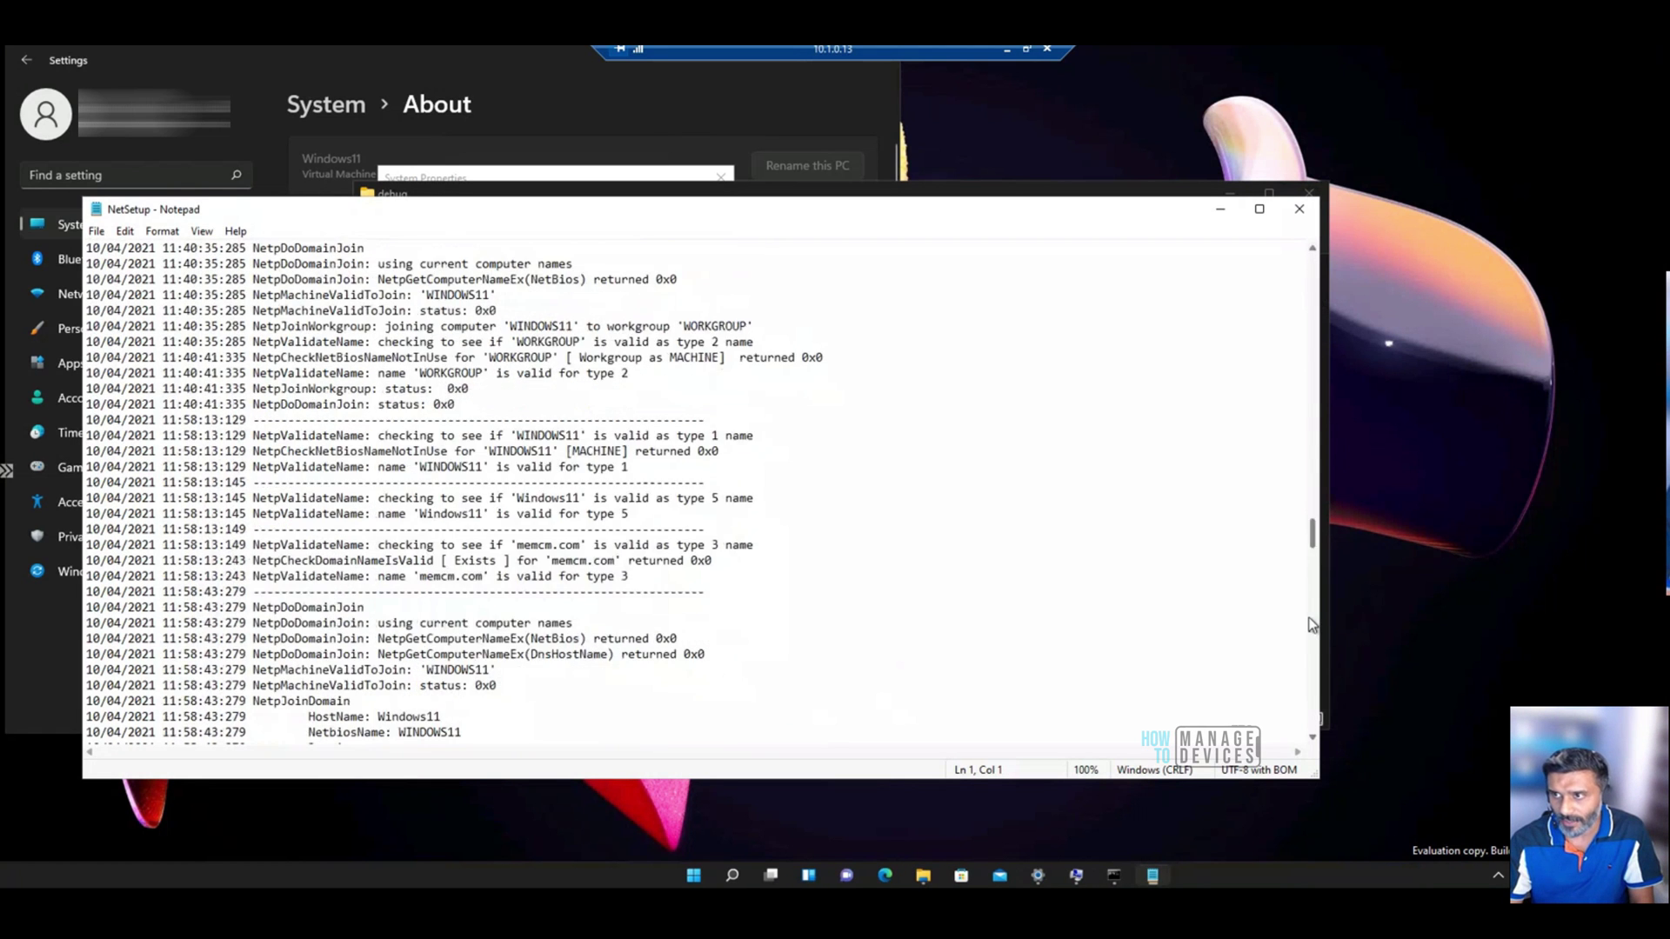
scroll(1305, 739, "down", 10)
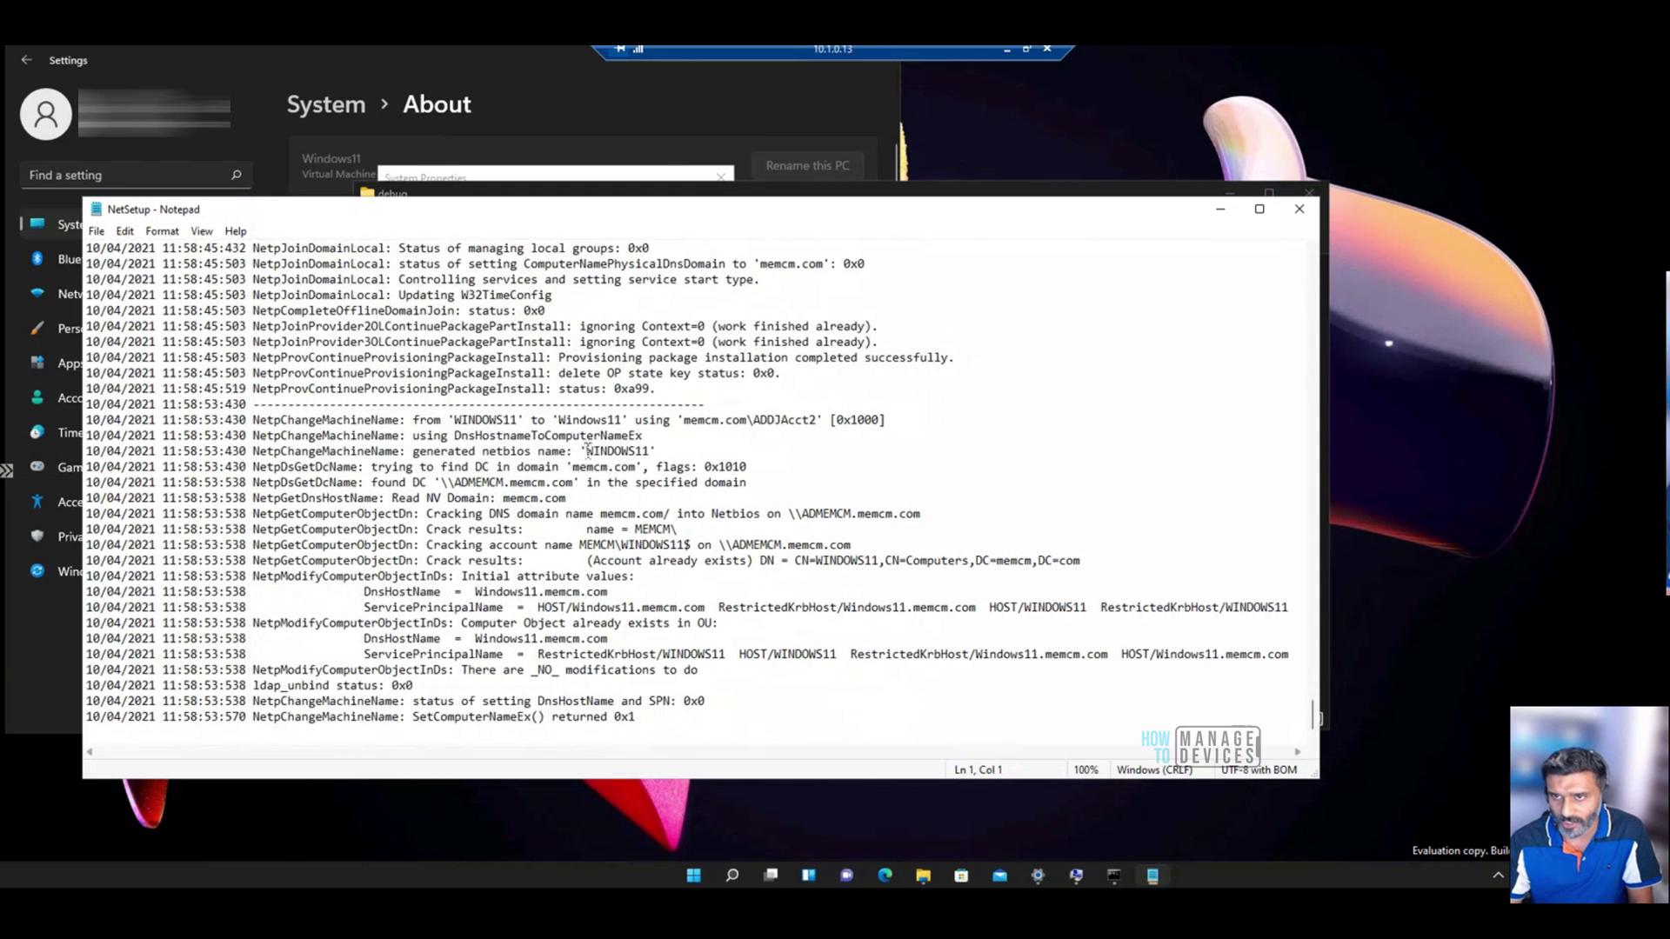
left_click(1221, 211)
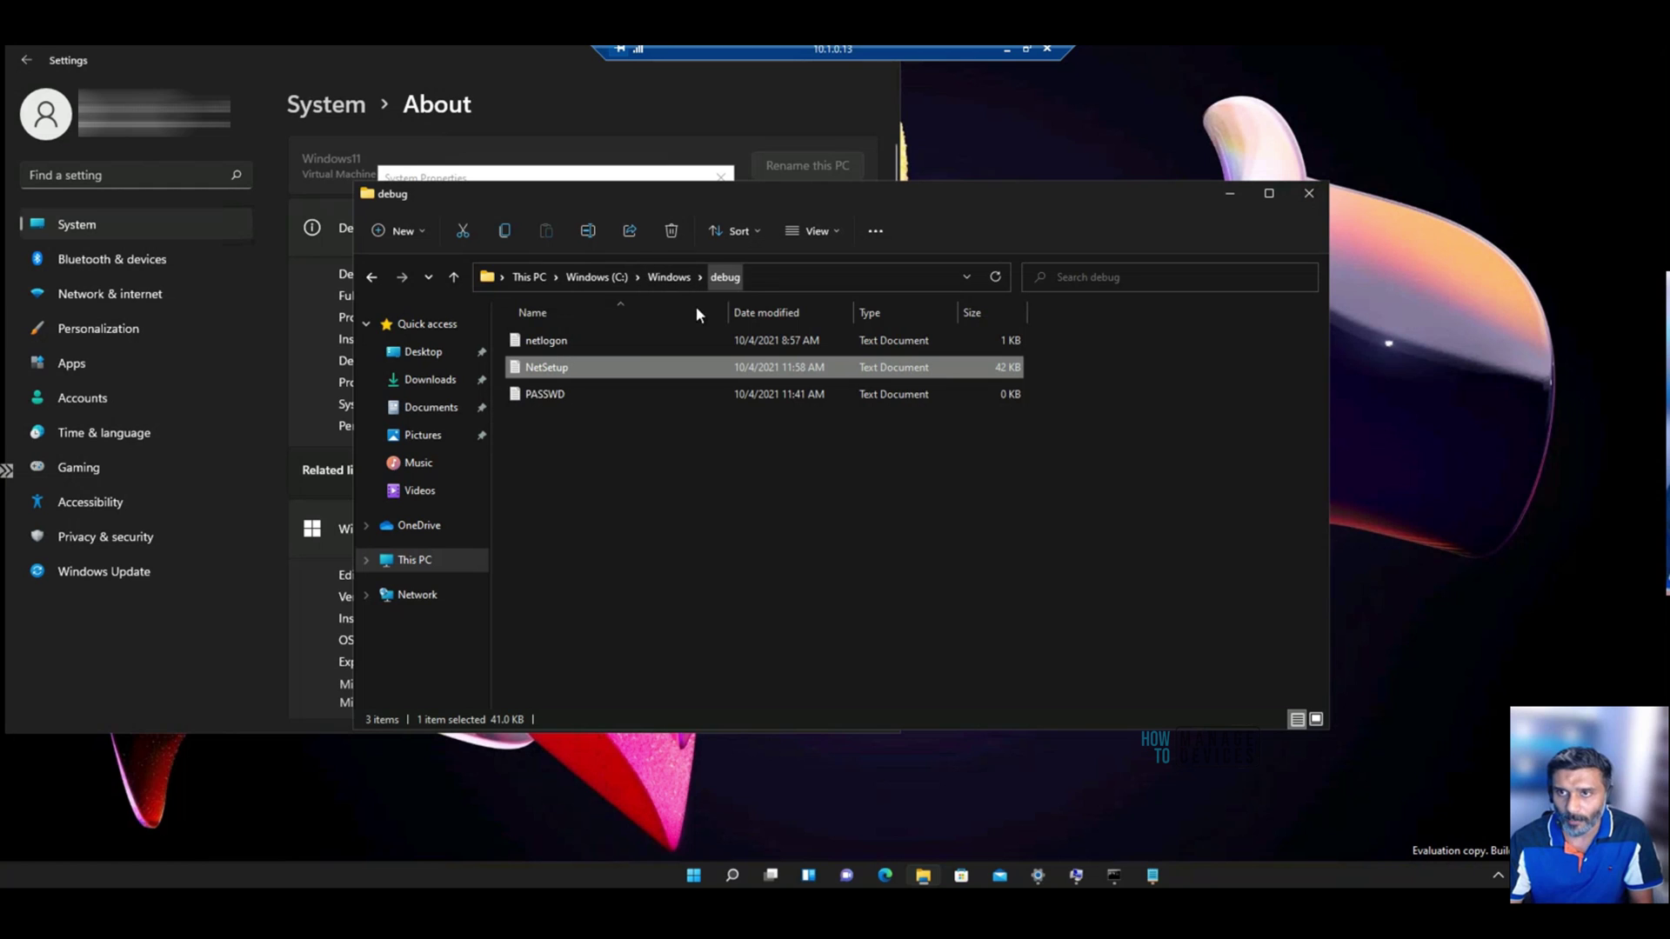
- Minimise File Explorer, close System Properties and restart now despite other signed-in users
left_click(1229, 196)
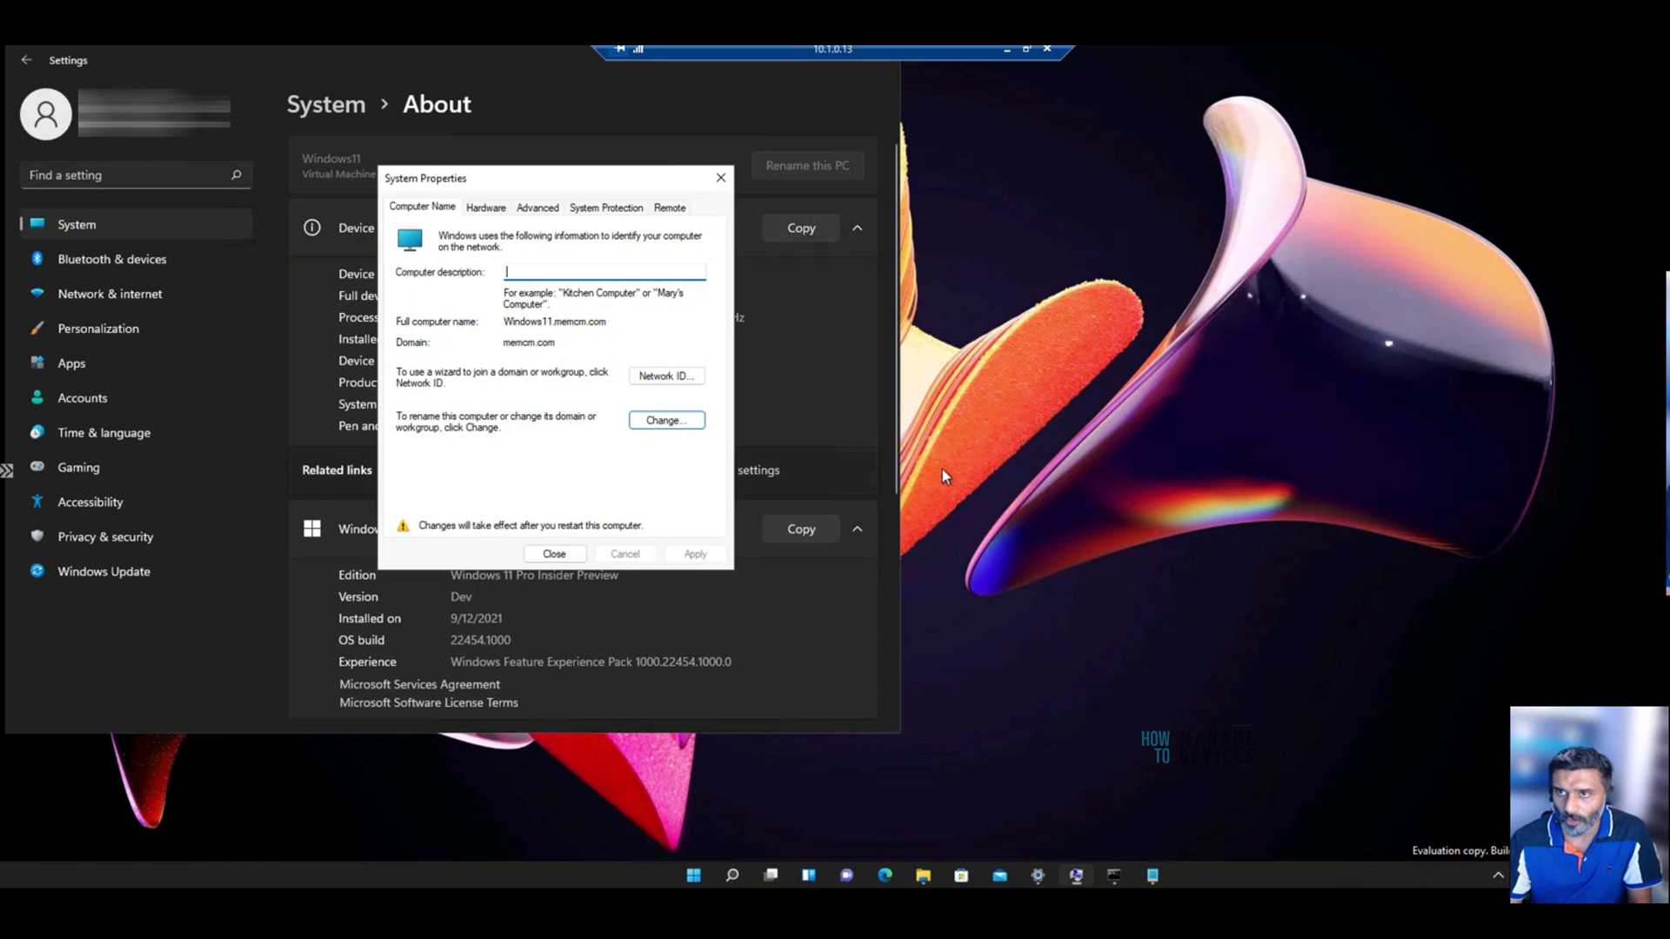
left_click(535, 555)
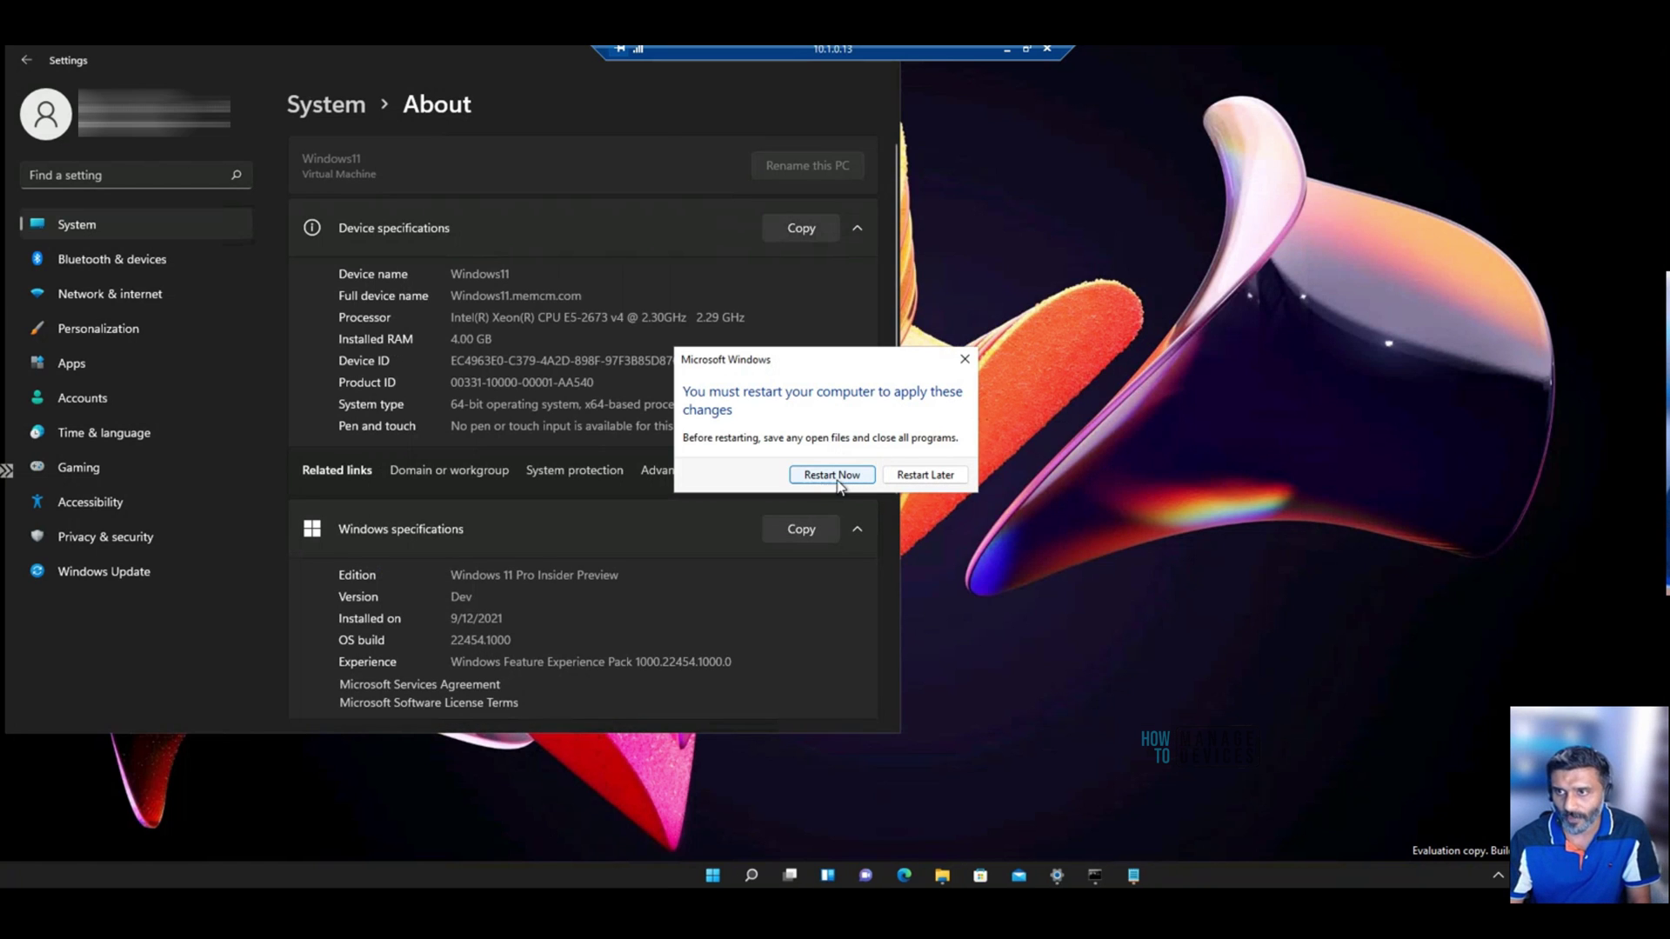
left_click(837, 478)
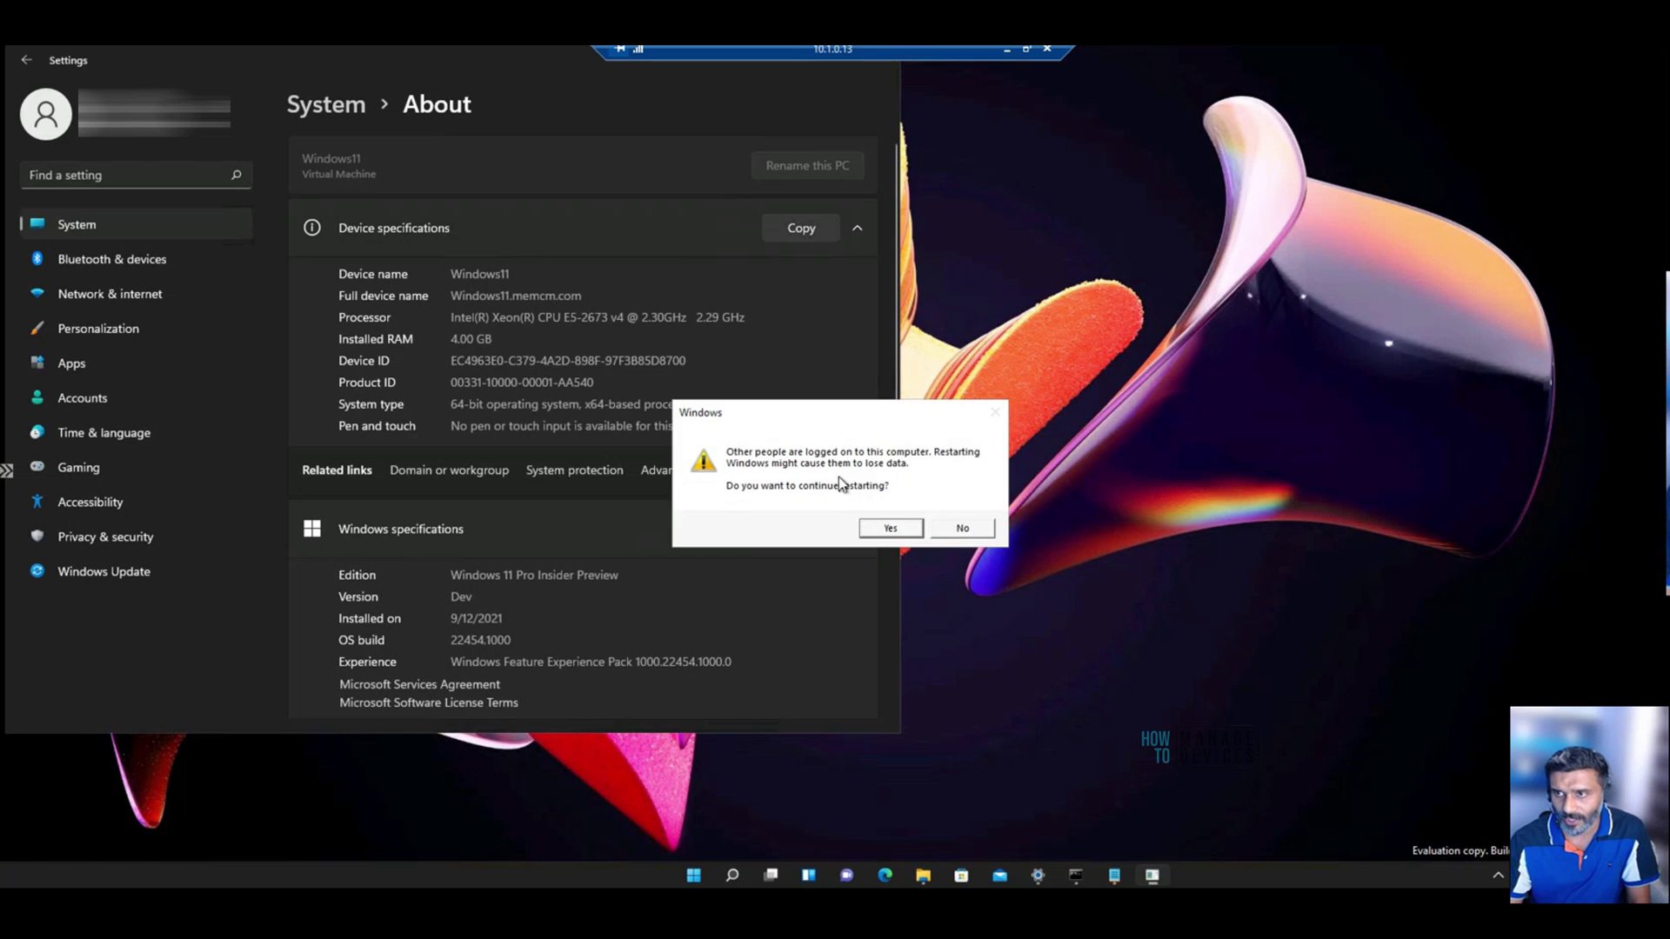
left_click(891, 530)
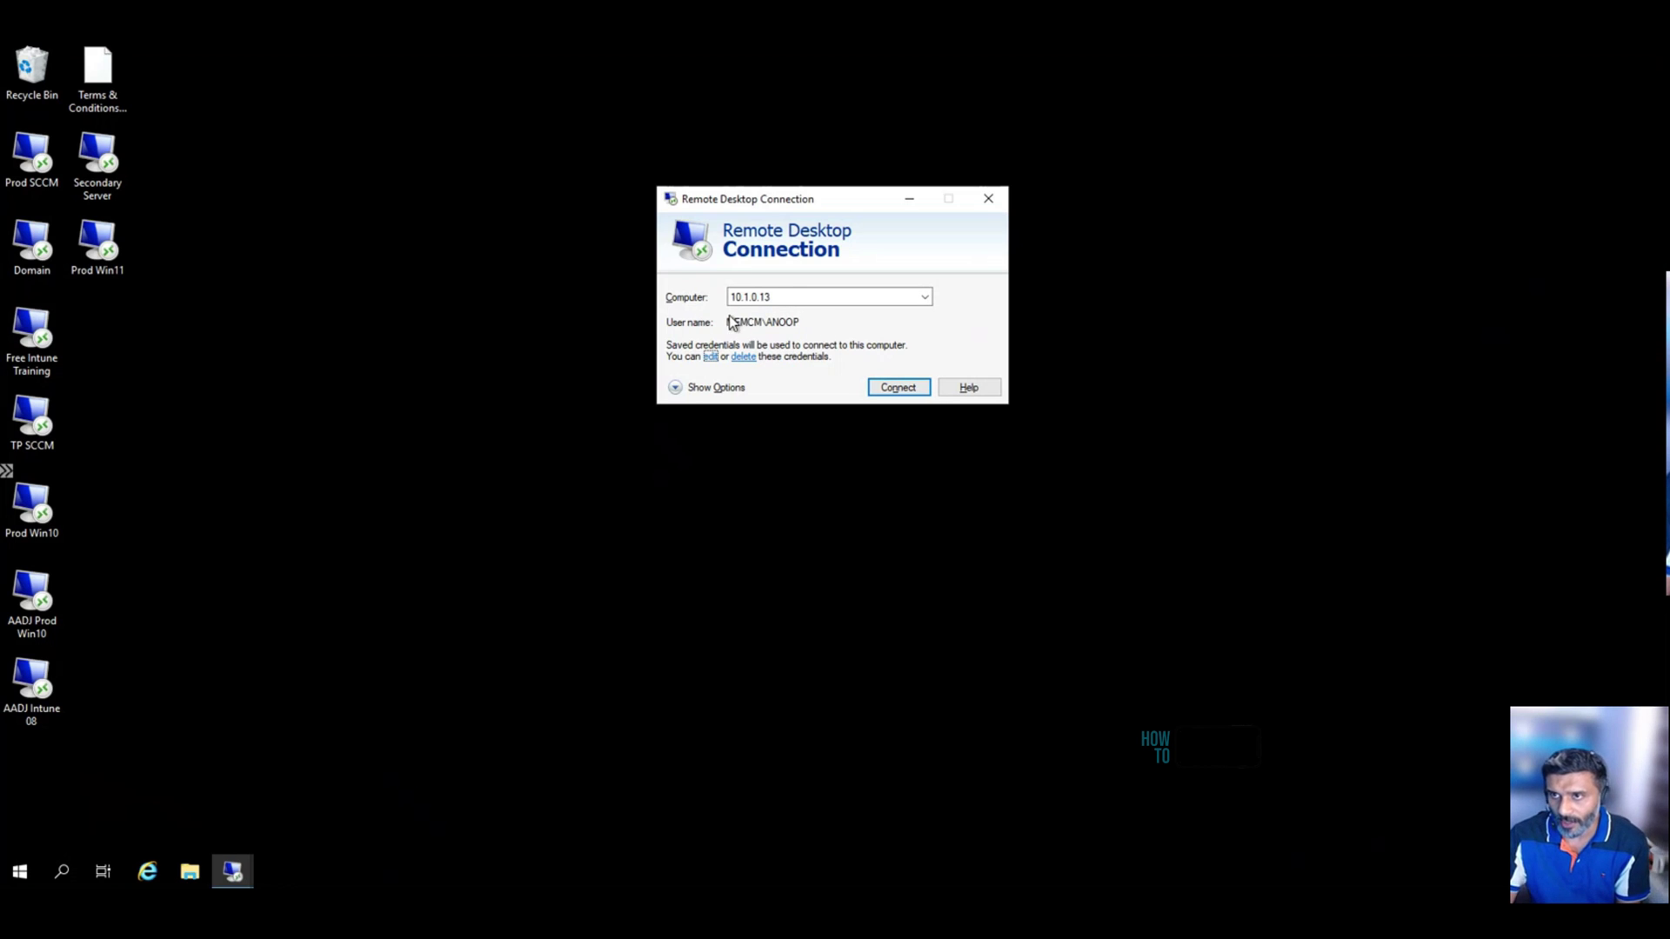
- Reconnect to 10.1.0.13 with the domain account, accepting the certificate warning
left_click(914, 393)
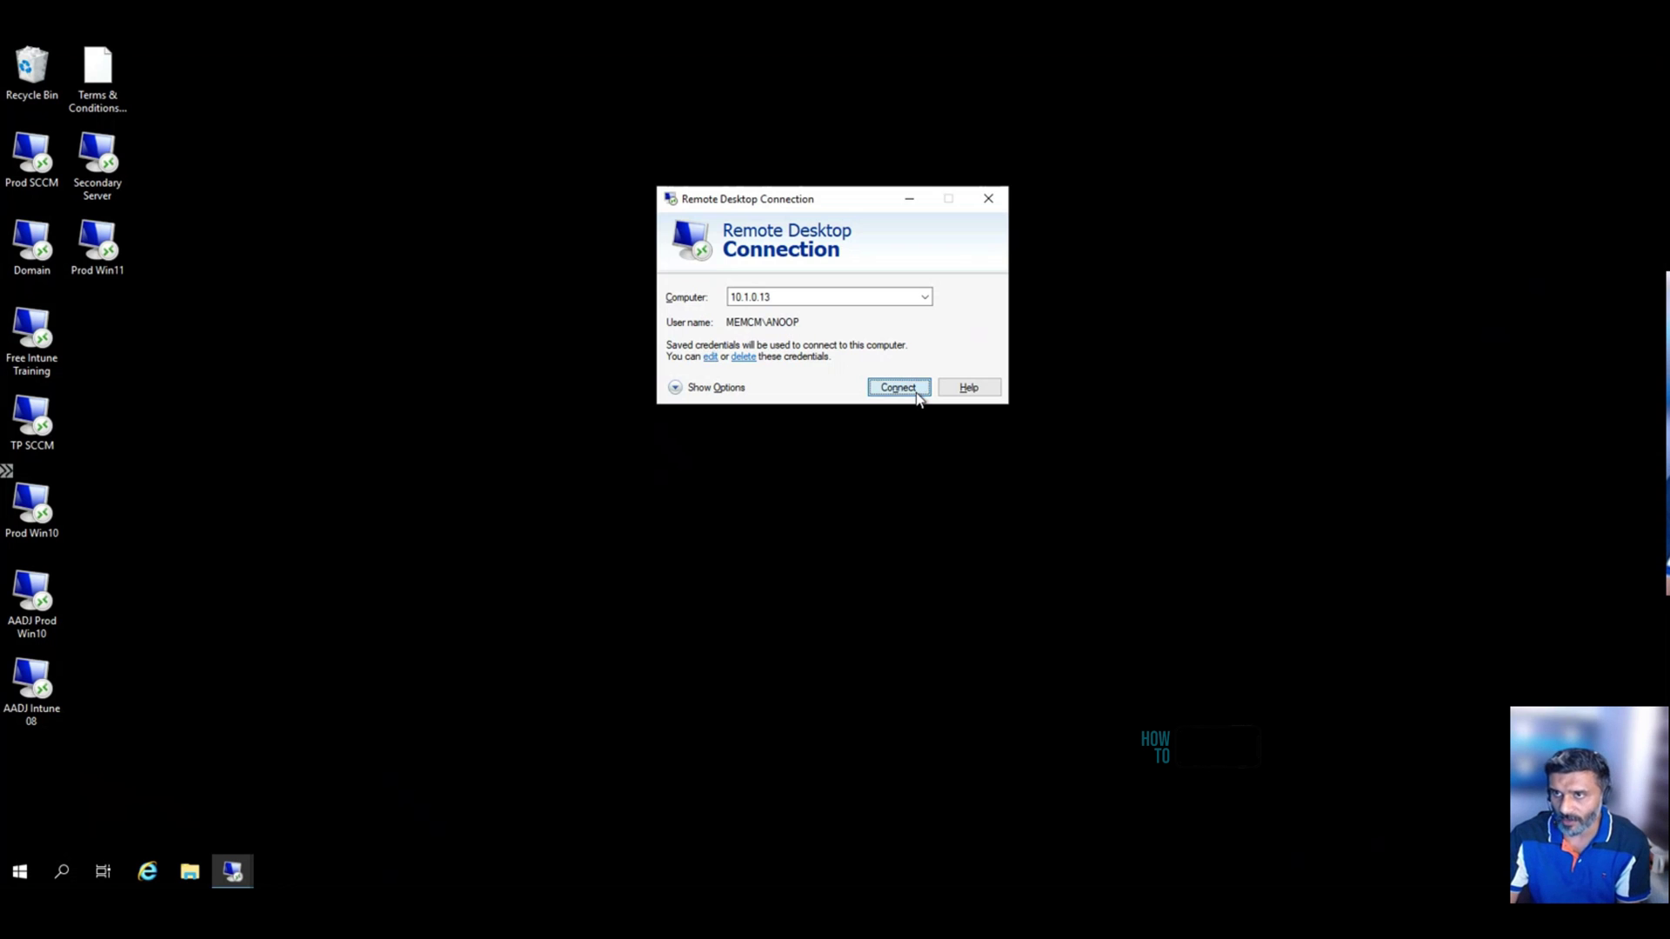
left_click(896, 445)
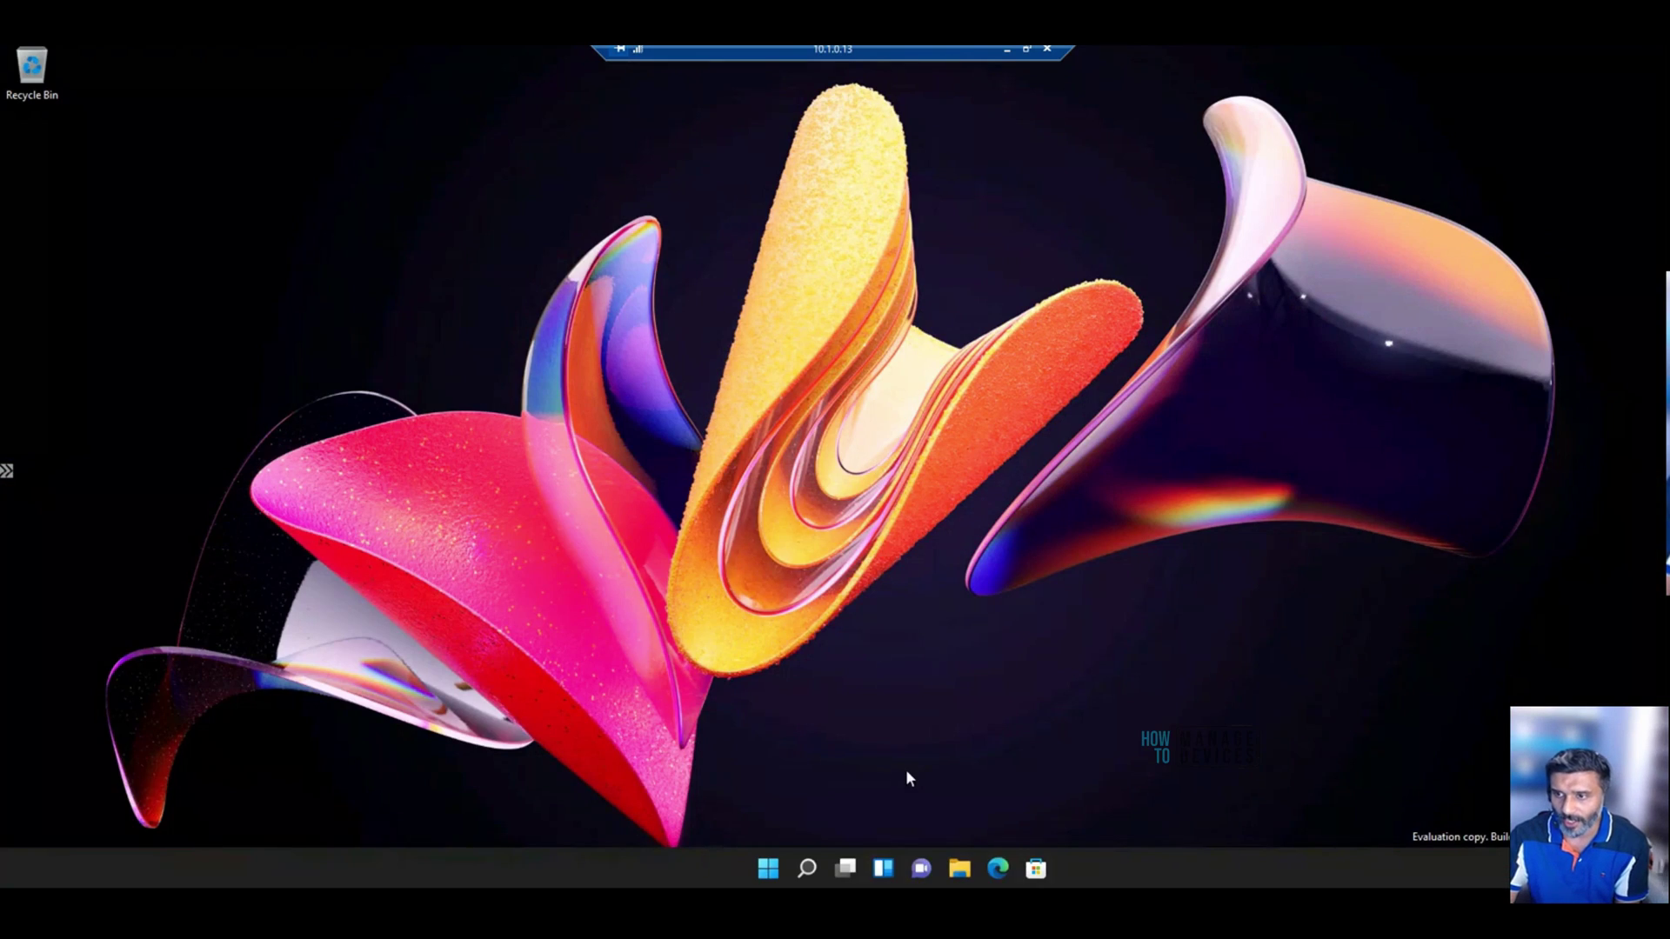
- Launch Command Prompt by running CMD from the Run dialog
right_click(768, 868)
left_click(725, 769)
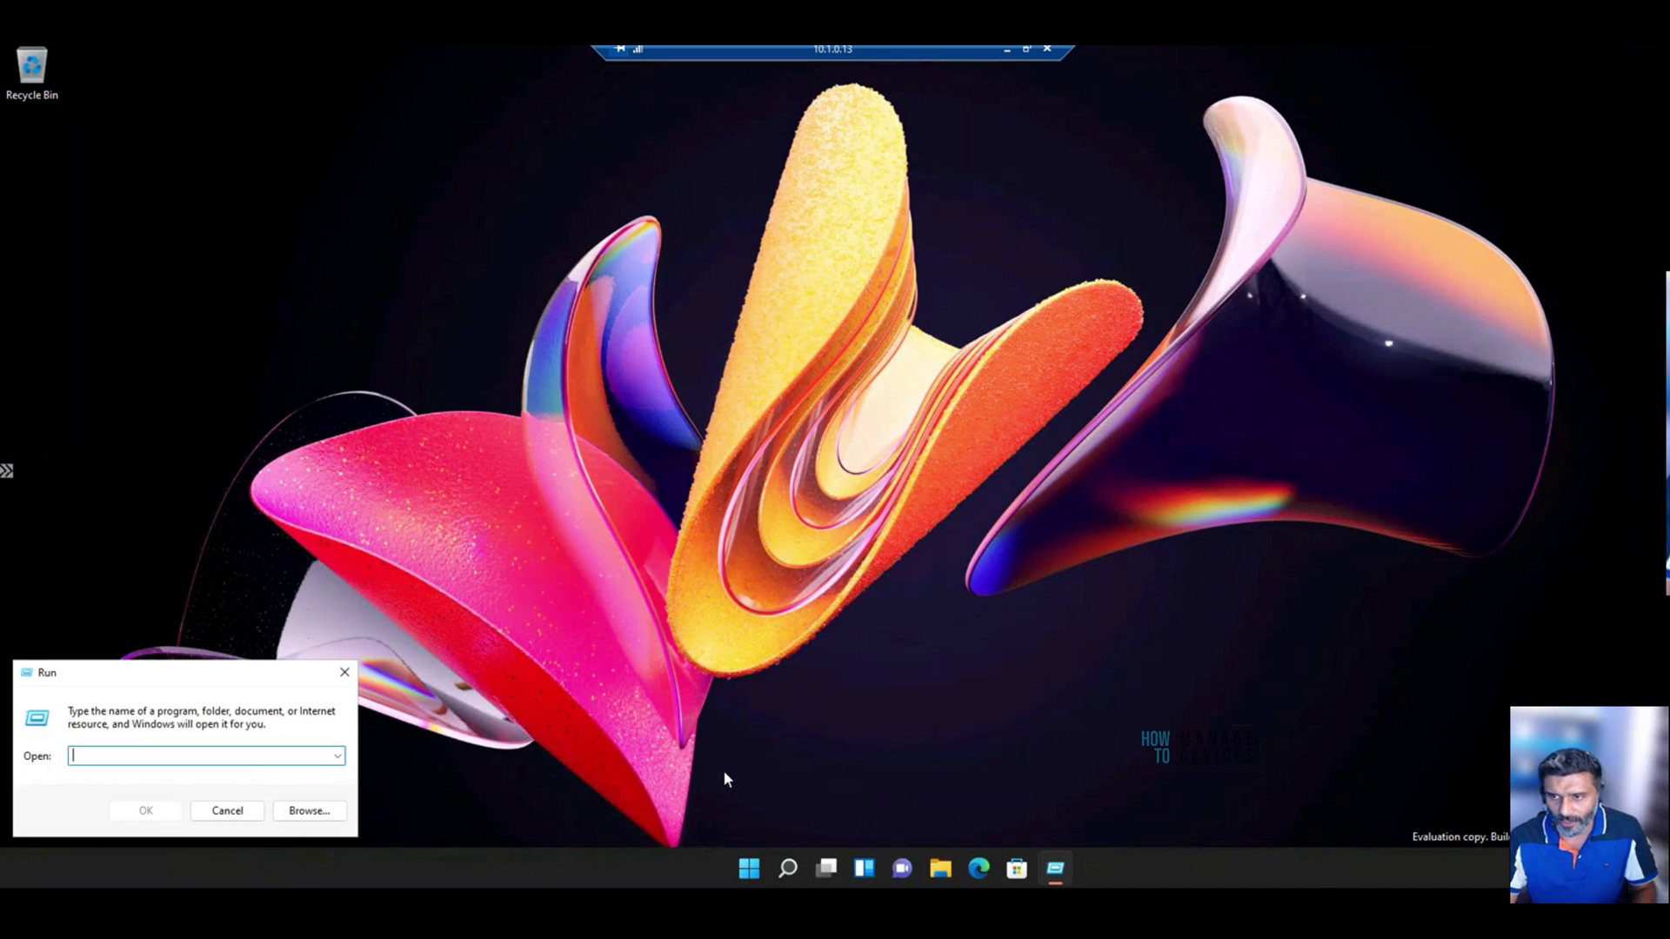
type("CMD")
key("Return")
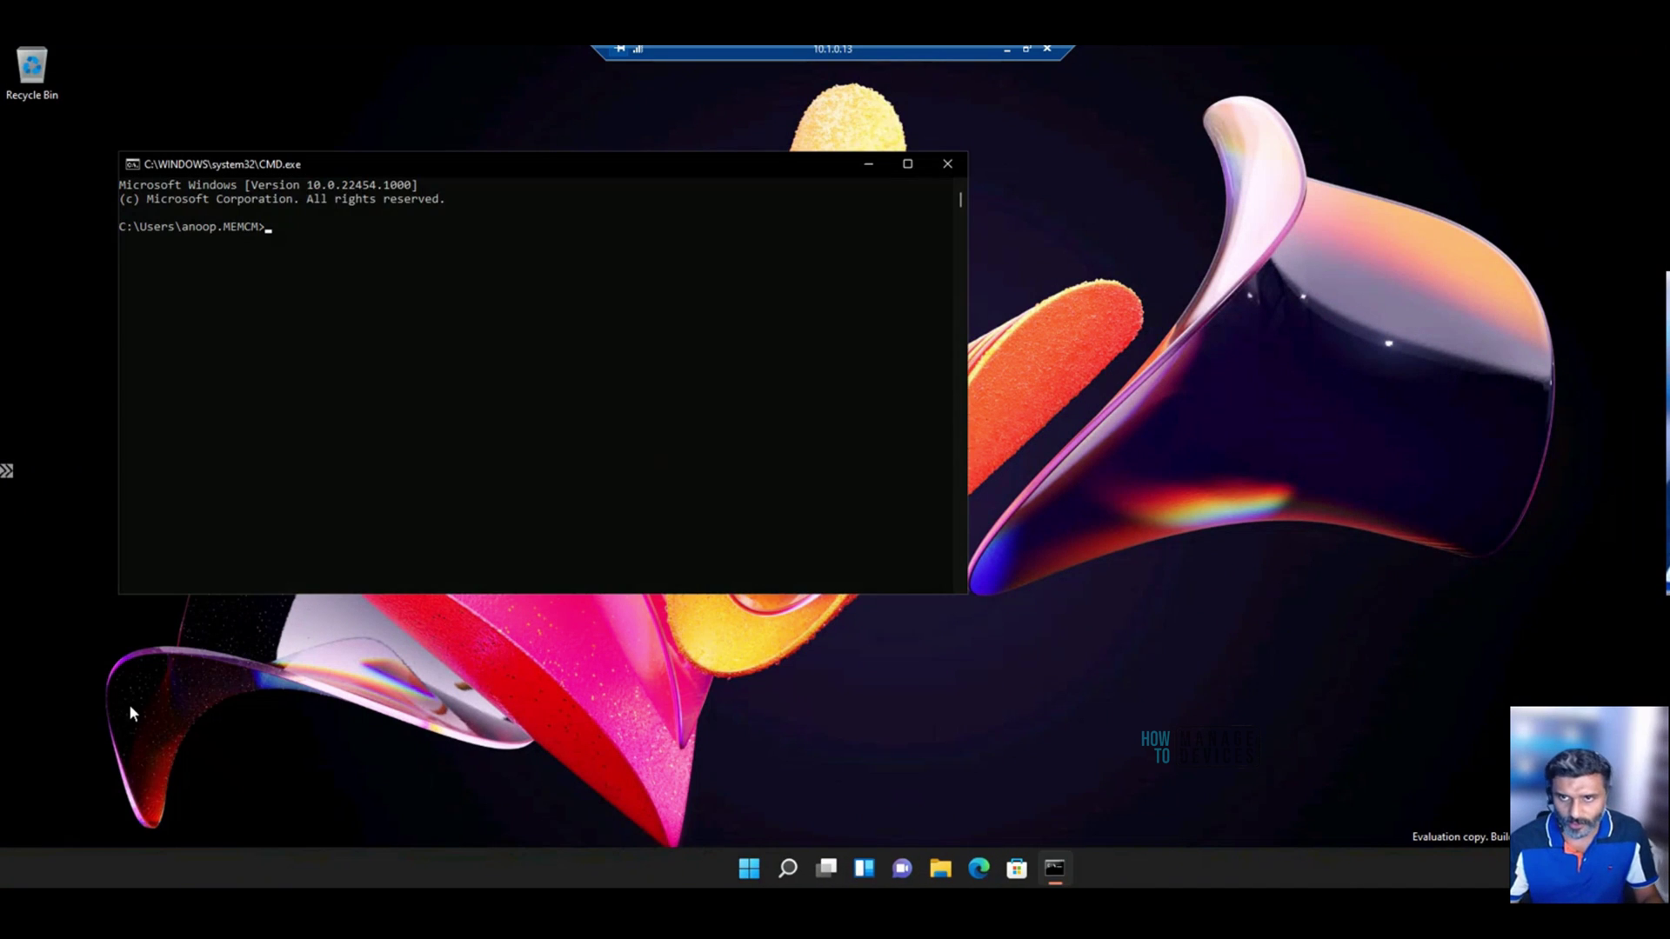
- Run whoami and set l, then highlight the ADMEMCM logon server name
type("wh")
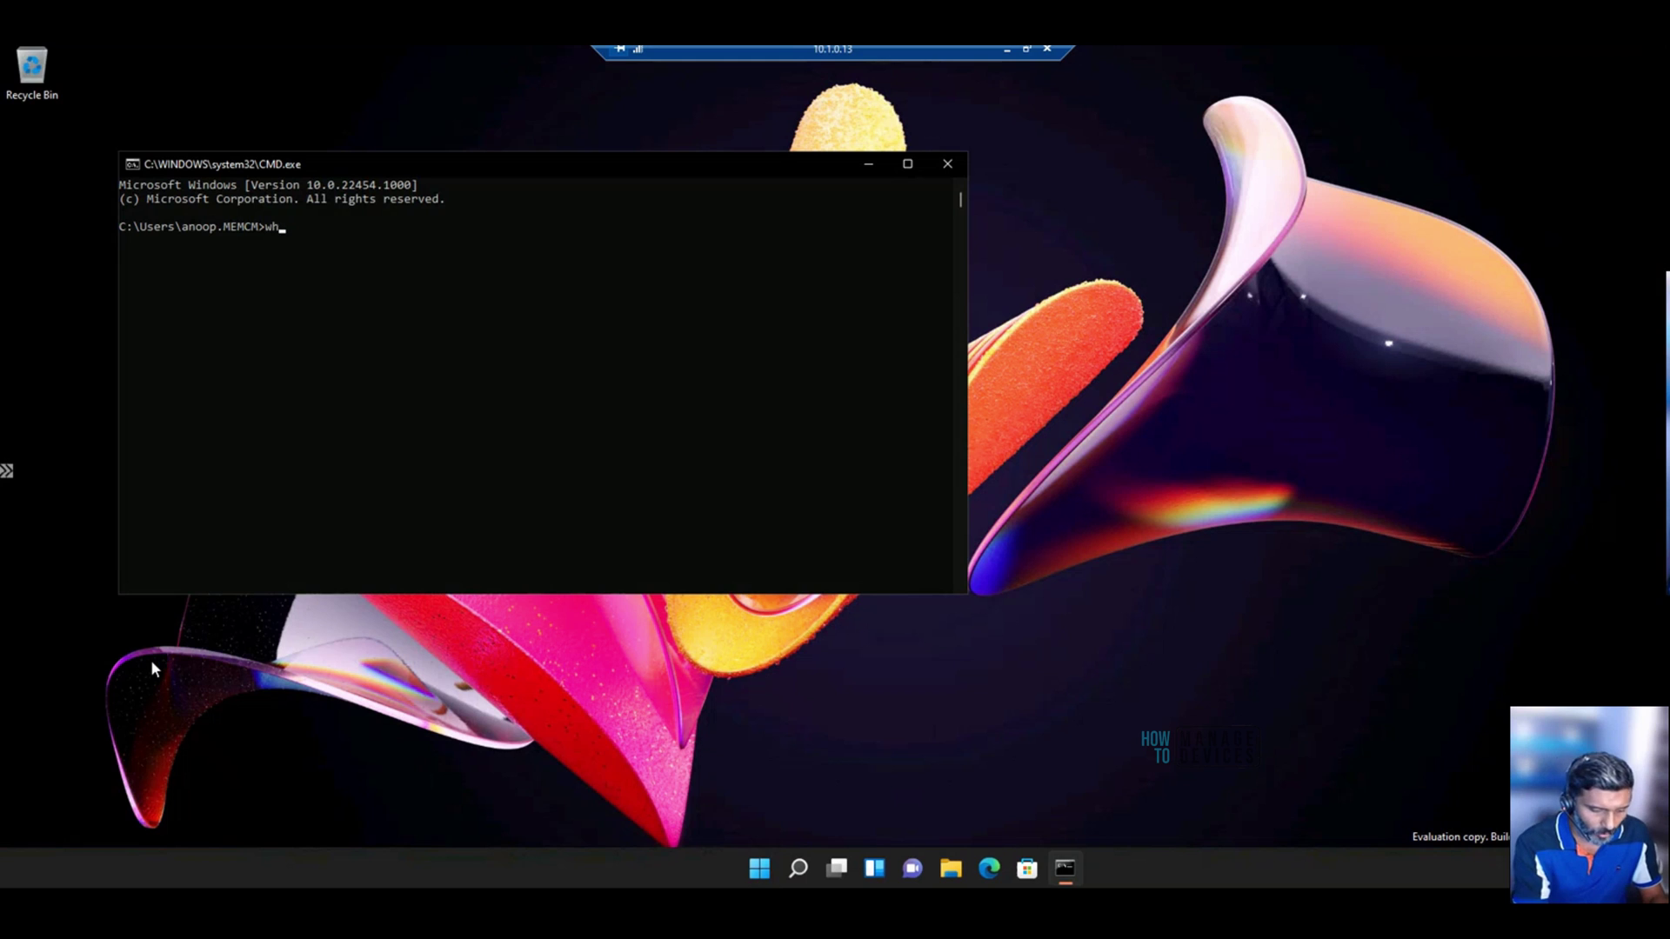
type("oami")
key("Return")
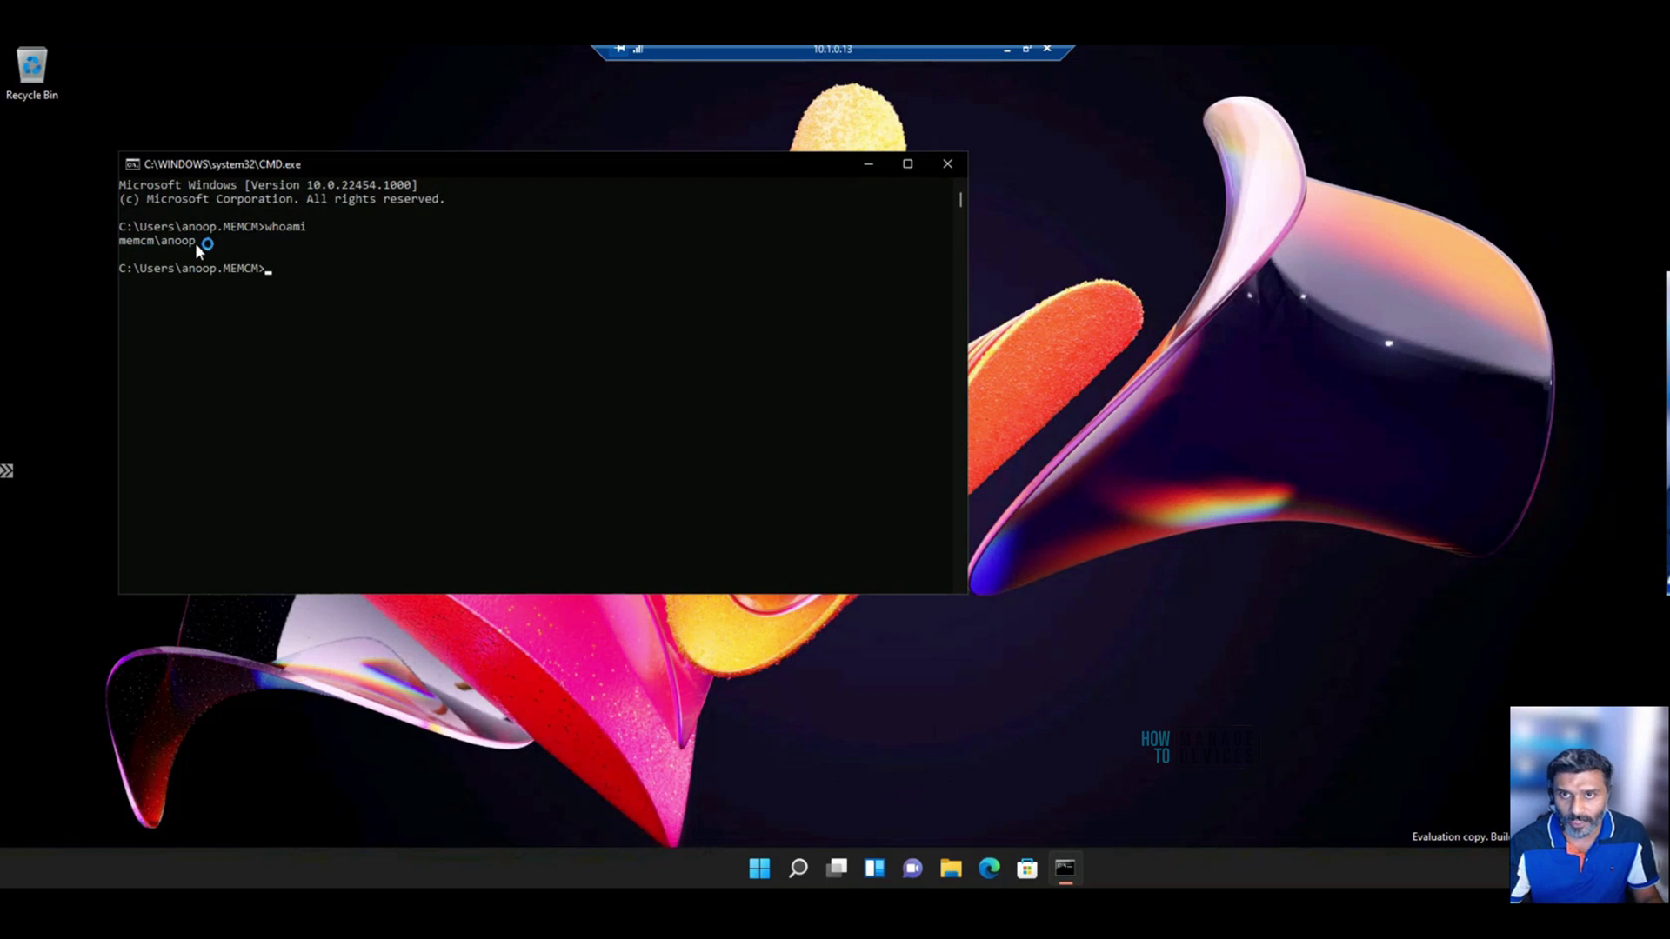
type("set l")
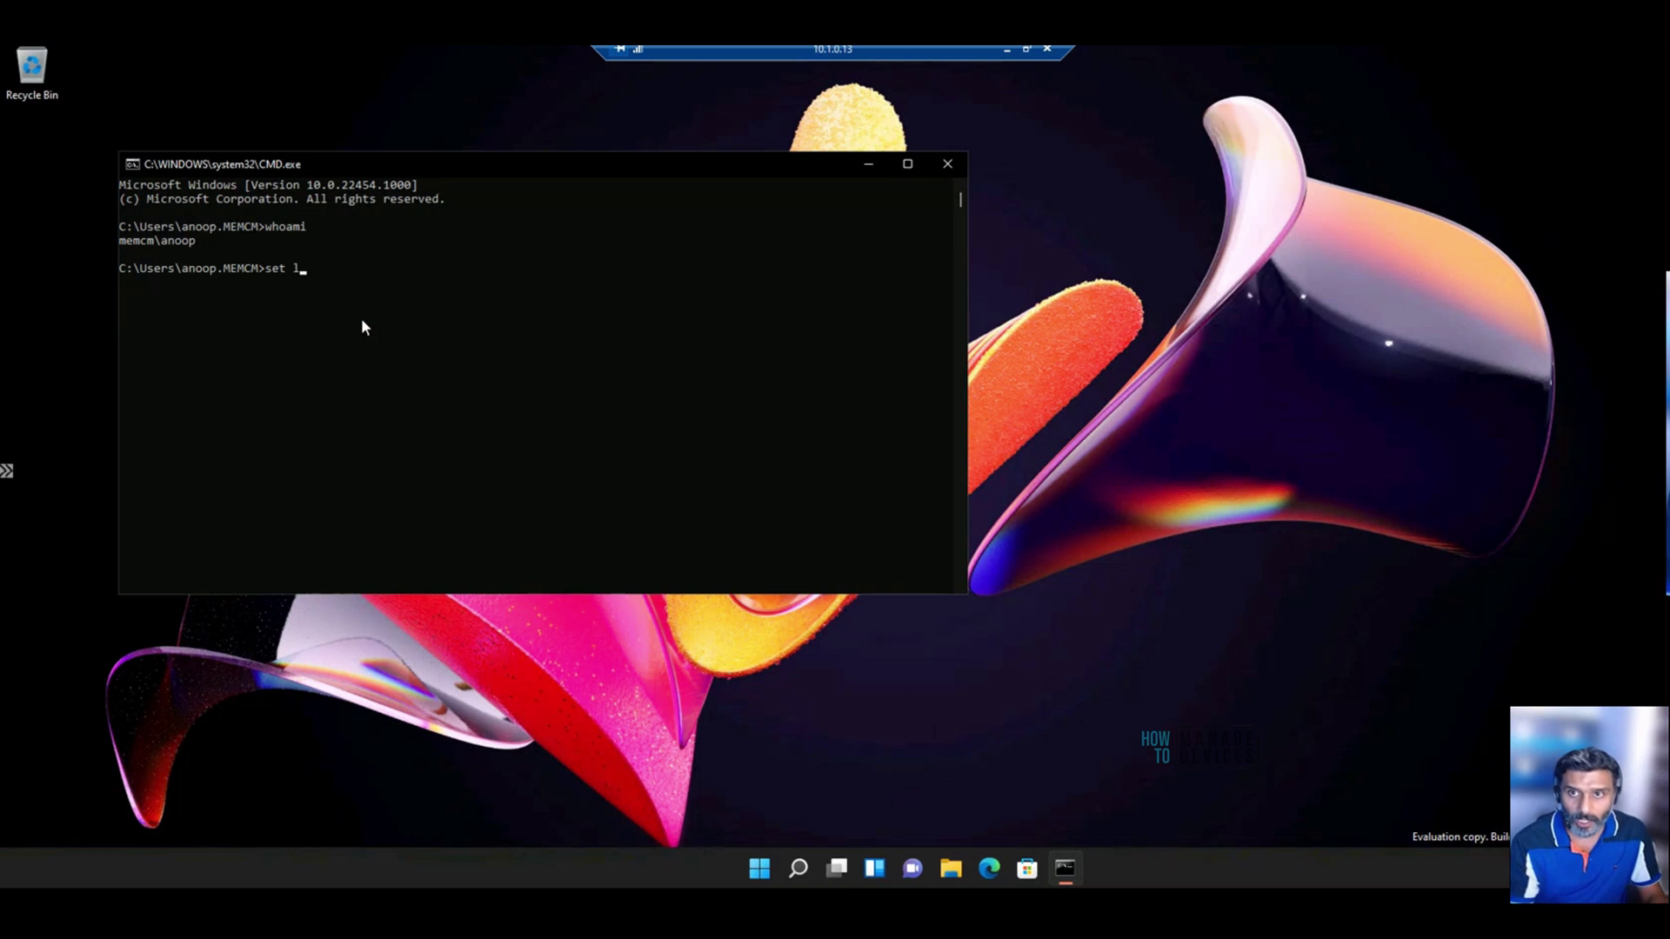
key("Return")
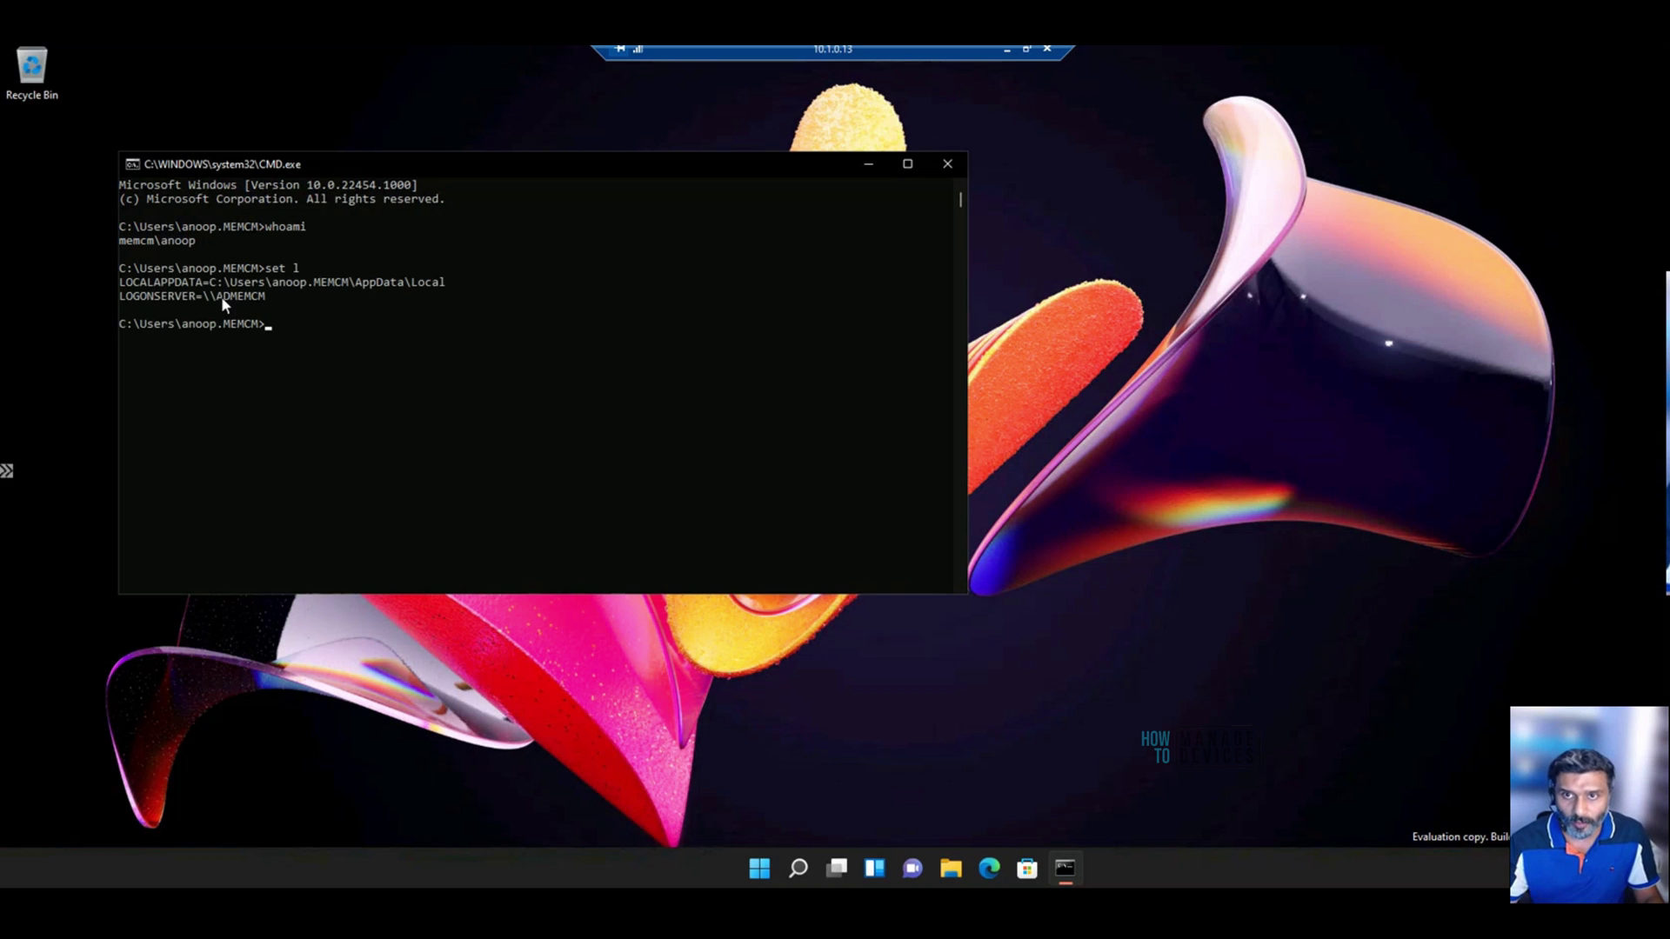
left_click_drag(221, 296, 270, 300)
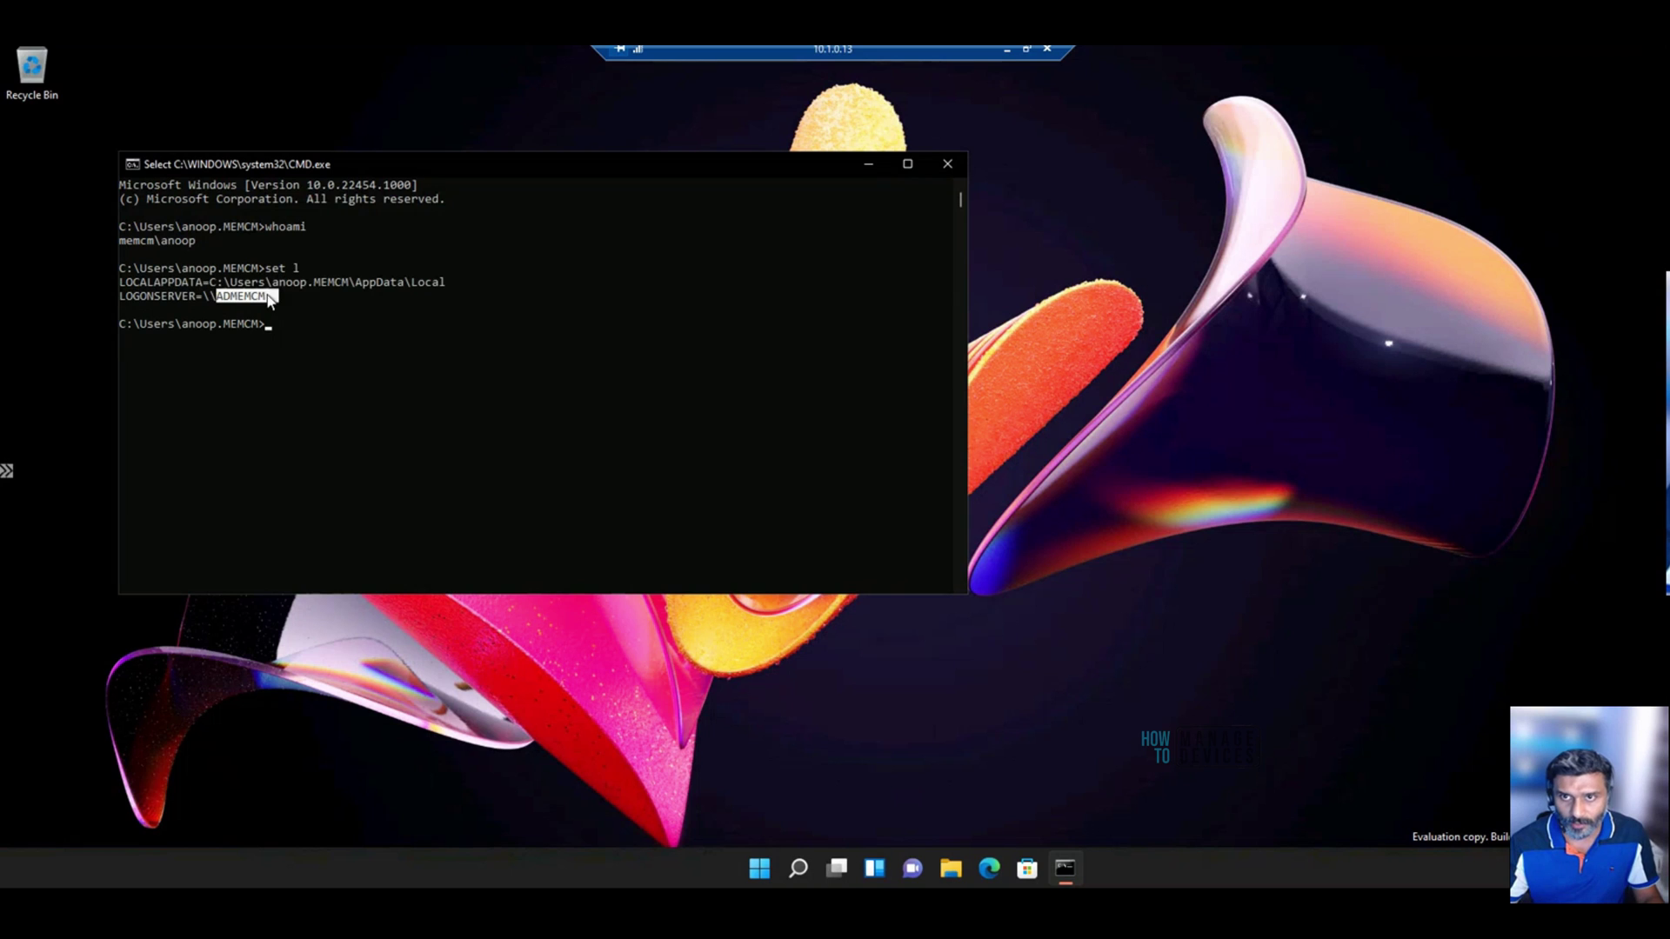